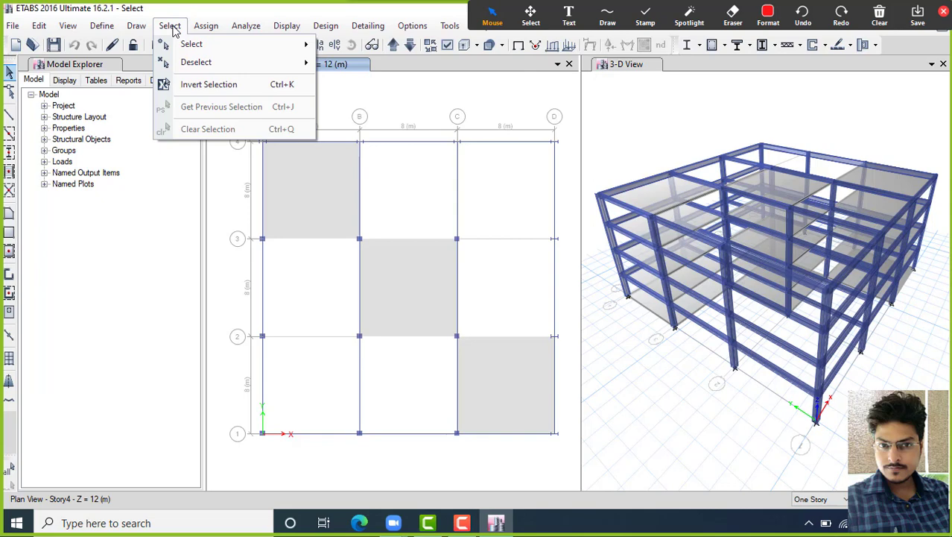
click(390, 94)
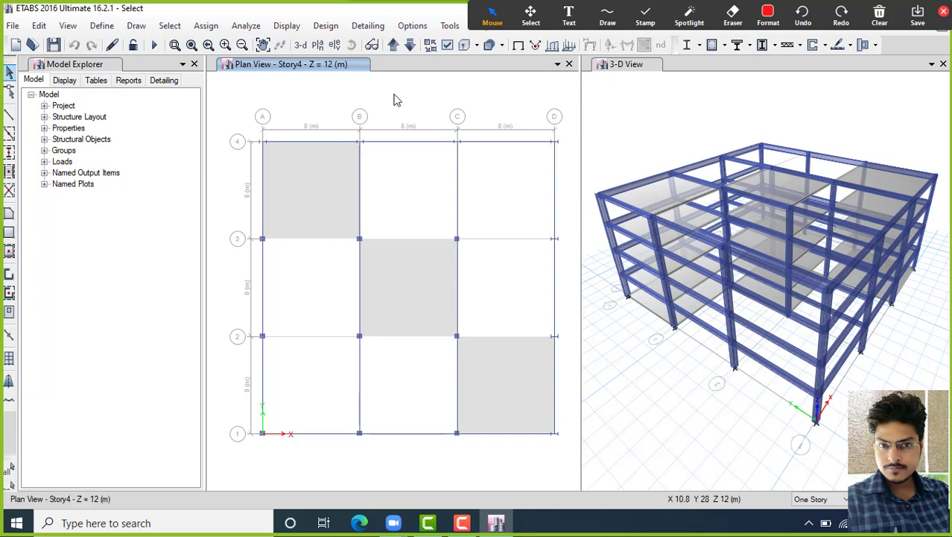
click(170, 25)
mouse_move(204, 43)
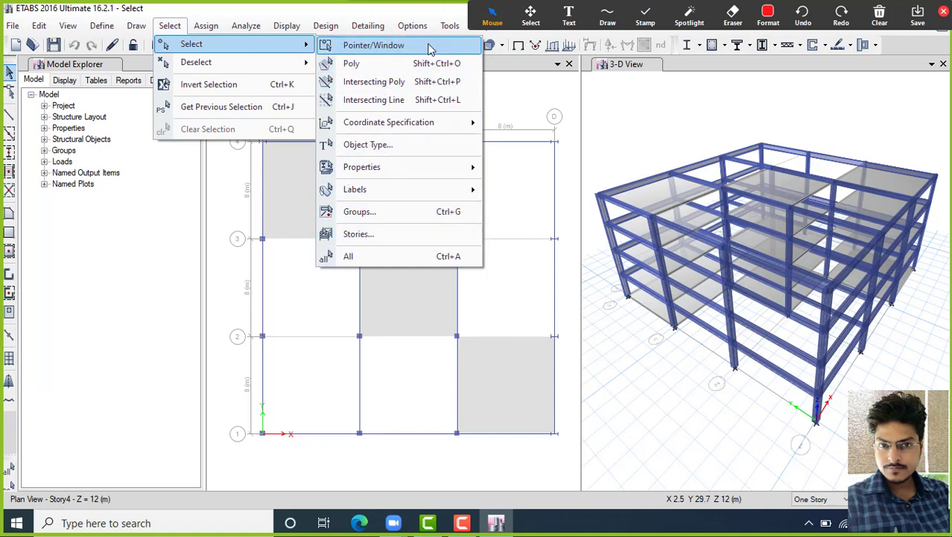
click(552, 101)
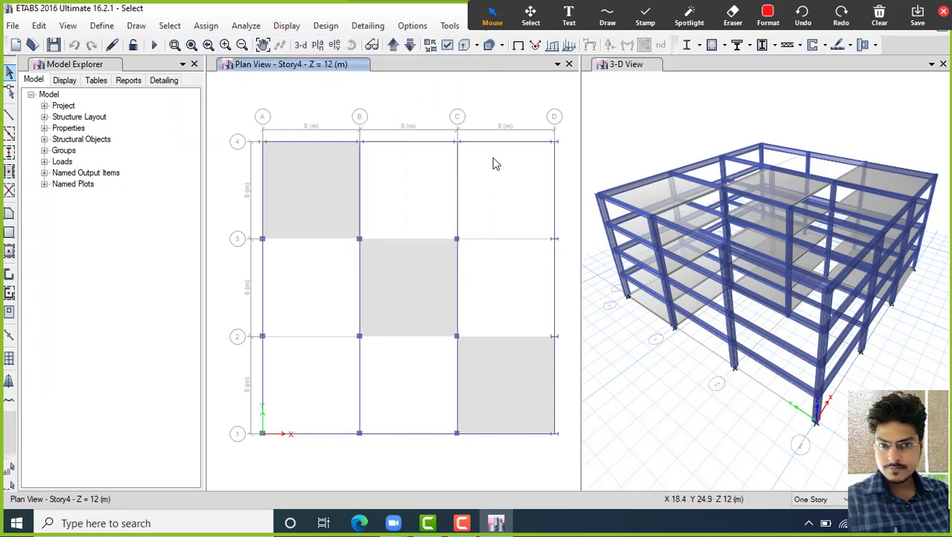
Step: Select the grid 4 beam between B and C, the joint at C-4 and the three slab panels individually on the Story4 plan
click(416, 143)
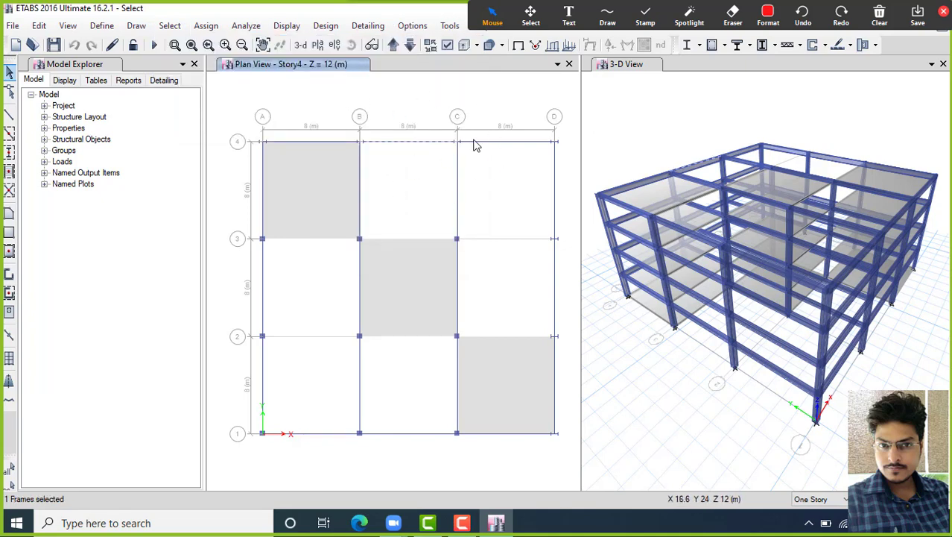
click(457, 141)
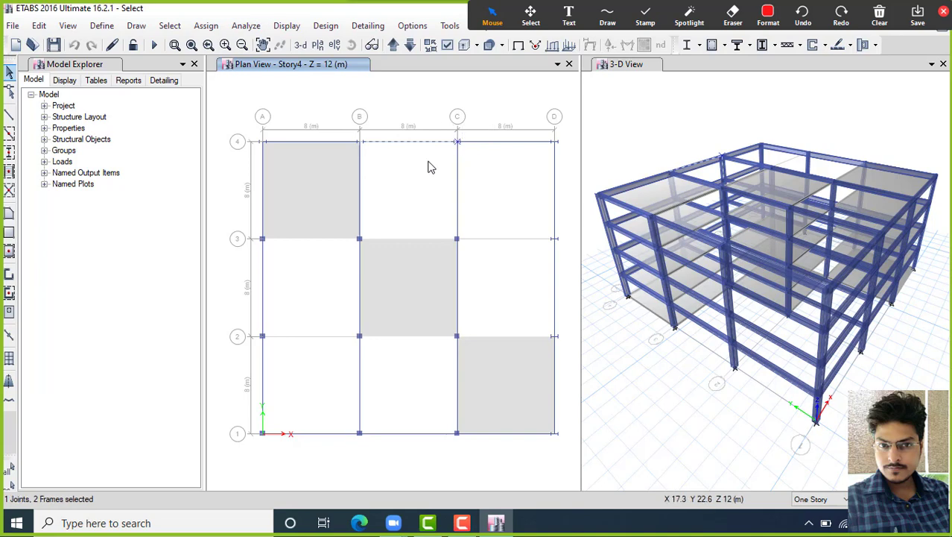
click(356, 221)
click(448, 298)
click(489, 353)
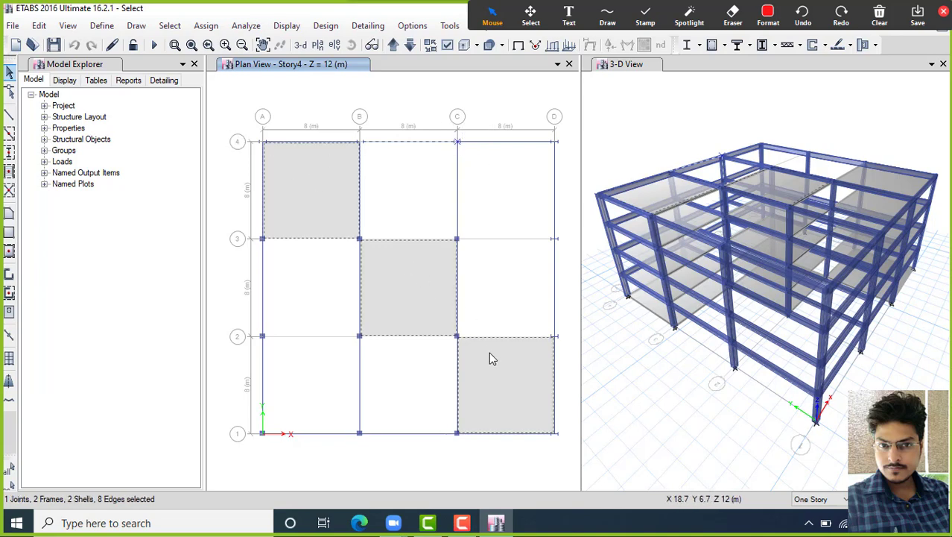
click(387, 91)
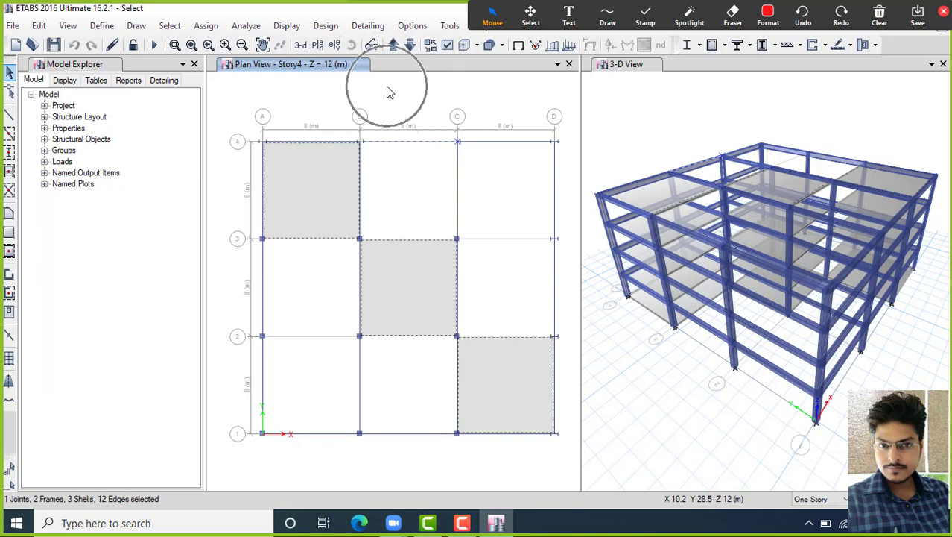
Step: Set the story scope to All Stories and select the slab panel between grids A-B and 3-4, ending with the selection cleared
click(170, 26)
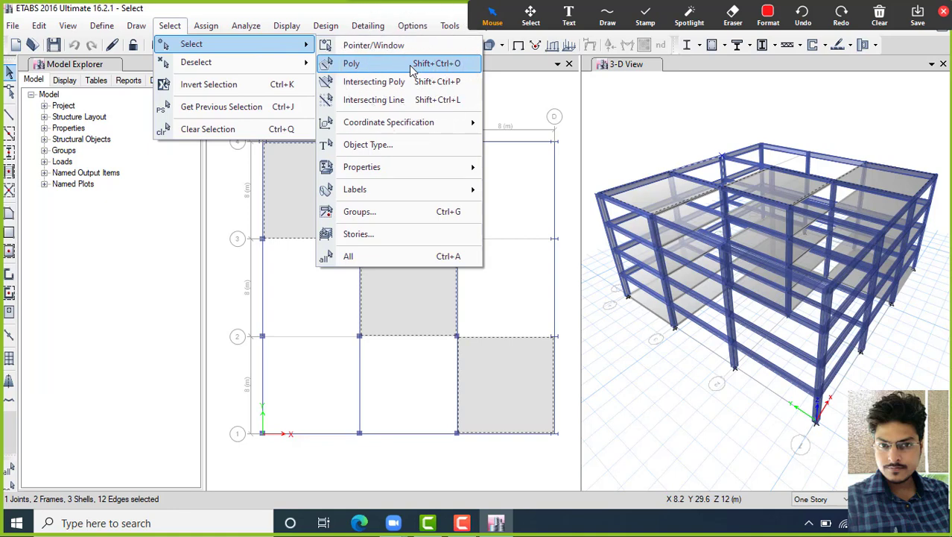
click(463, 99)
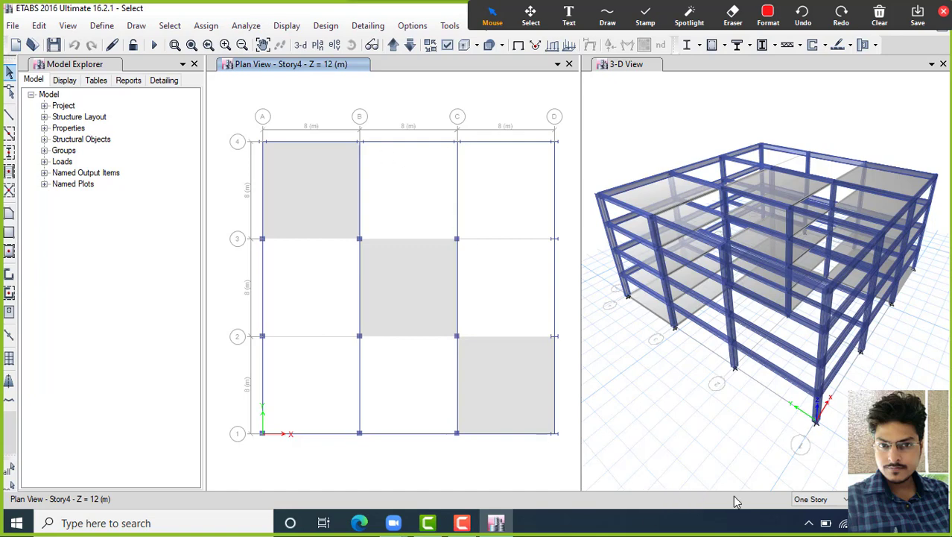
click(829, 501)
click(820, 521)
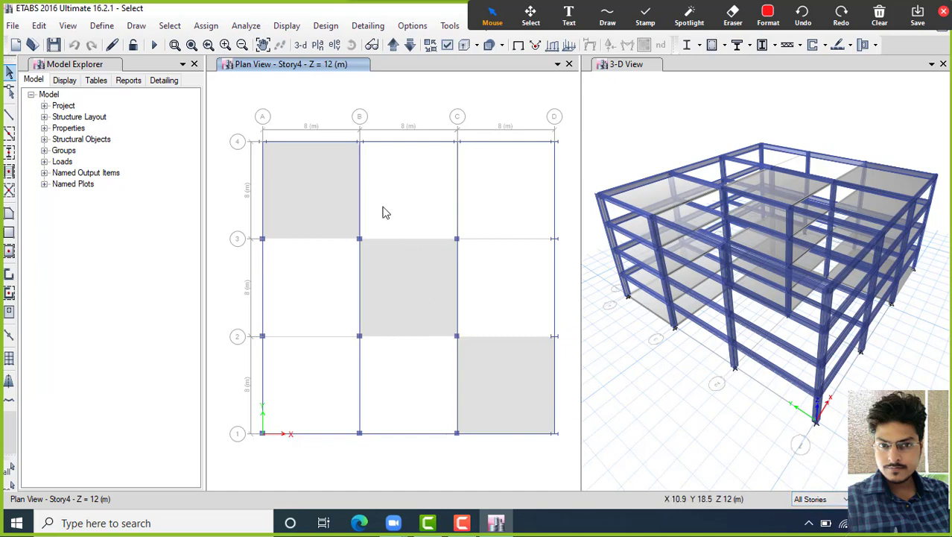
click(317, 196)
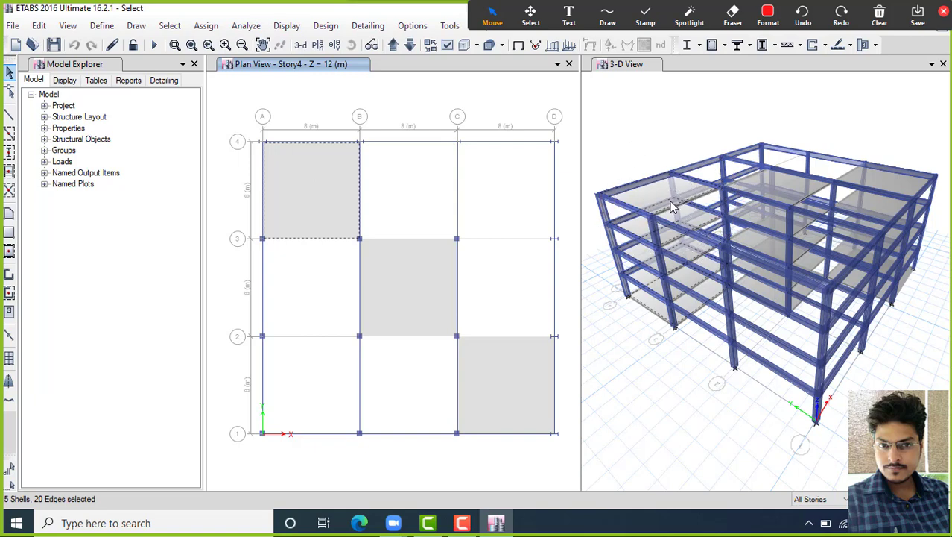
click(456, 109)
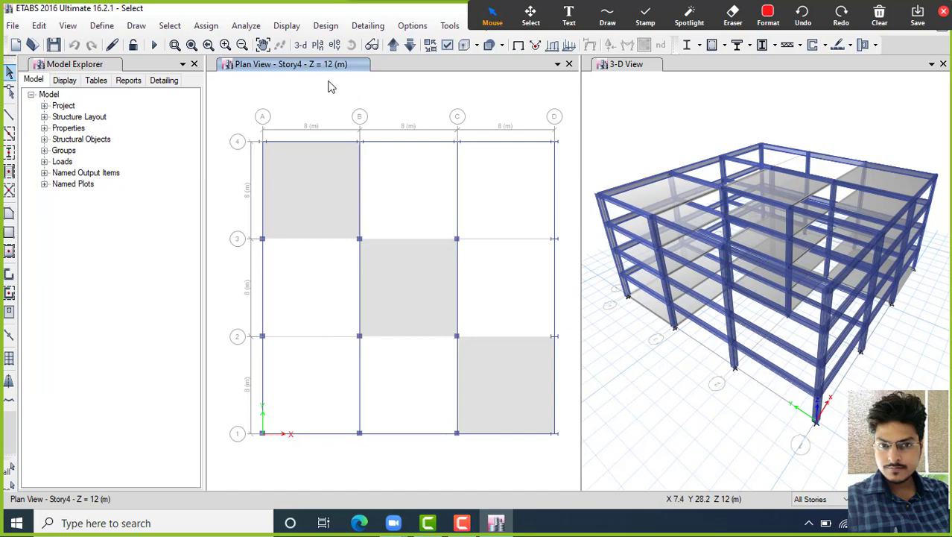
Step: Use Poly selection to enclose the corner joint at A-4 with a five-point polygon, ending with the selection cleared
click(167, 26)
mouse_move(219, 44)
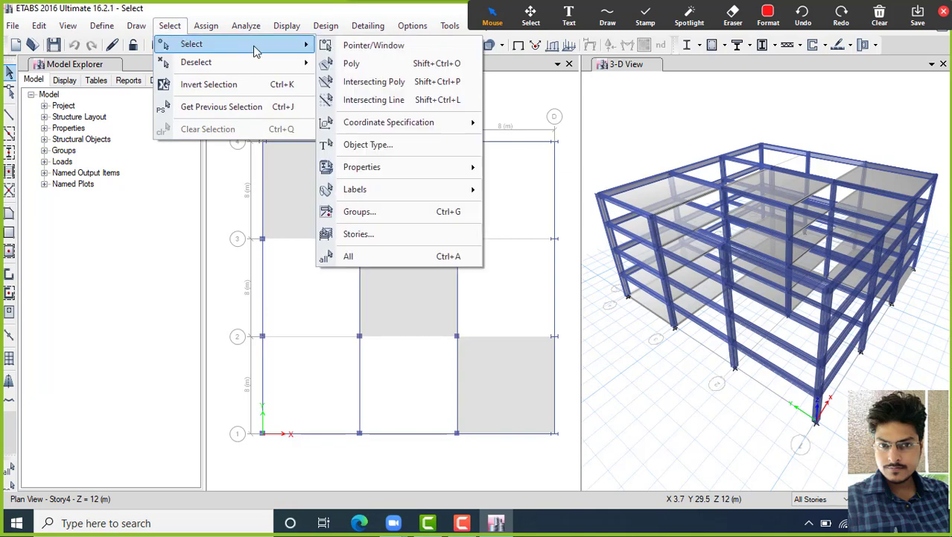
click(389, 65)
click(263, 90)
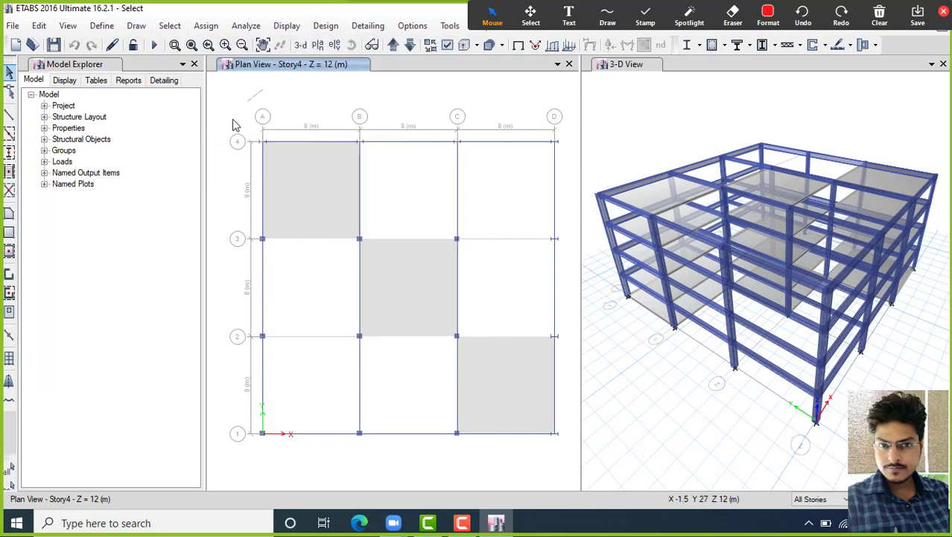
click(214, 158)
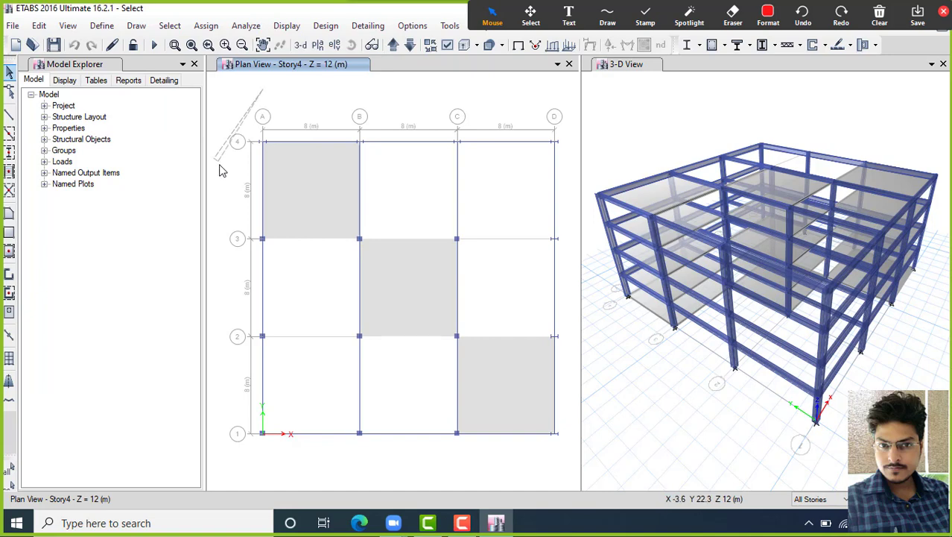
click(238, 217)
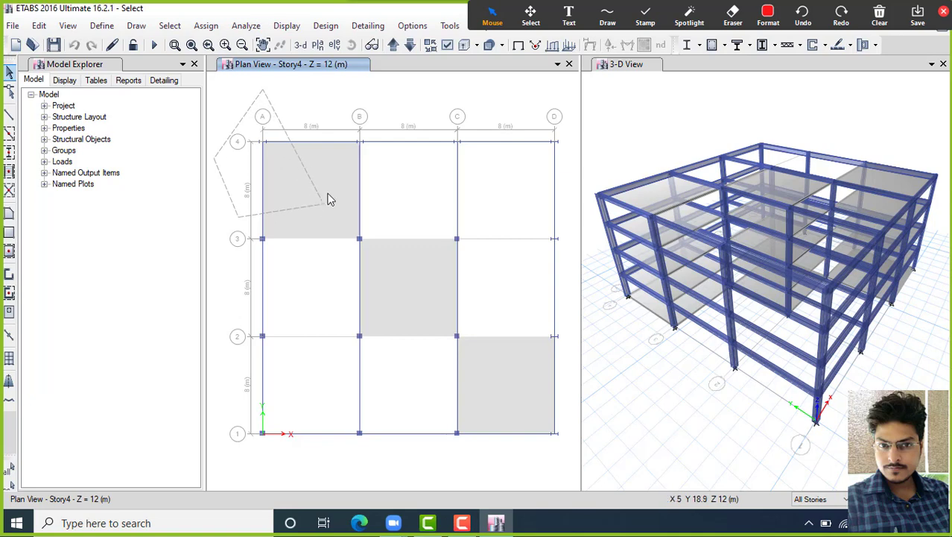
click(325, 201)
click(330, 100)
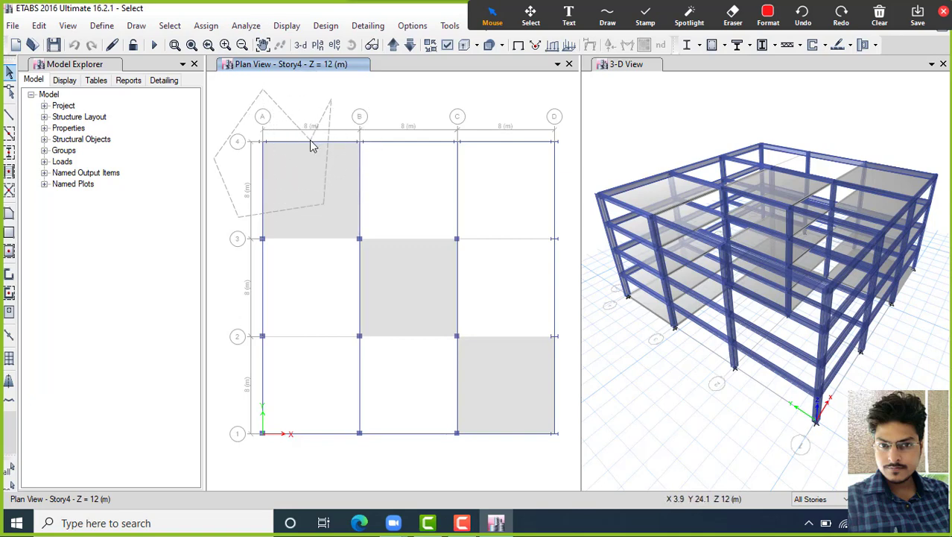
click(265, 171)
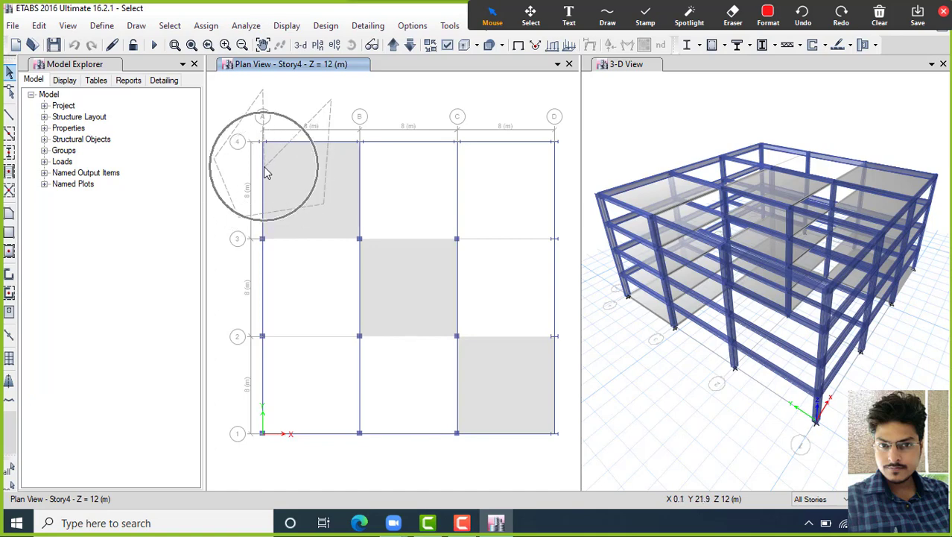
click(320, 199)
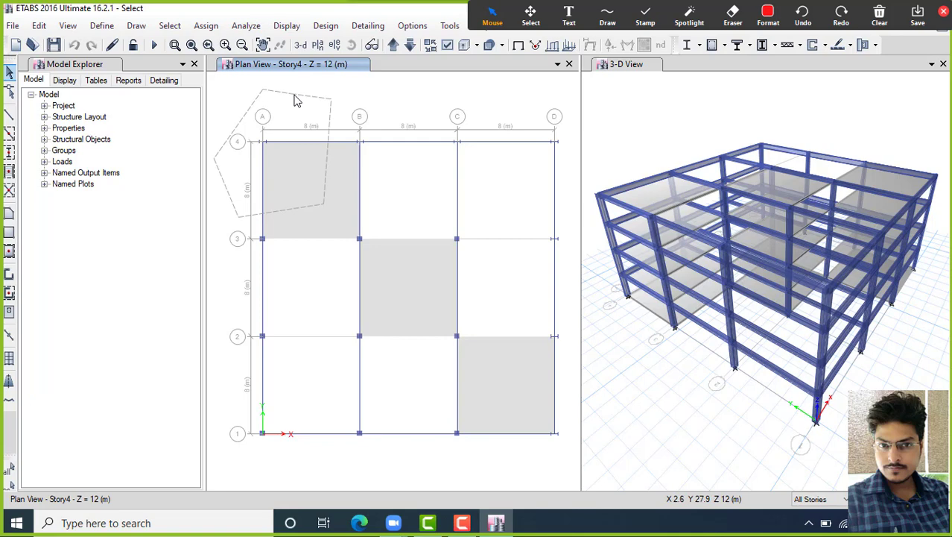
key(Return)
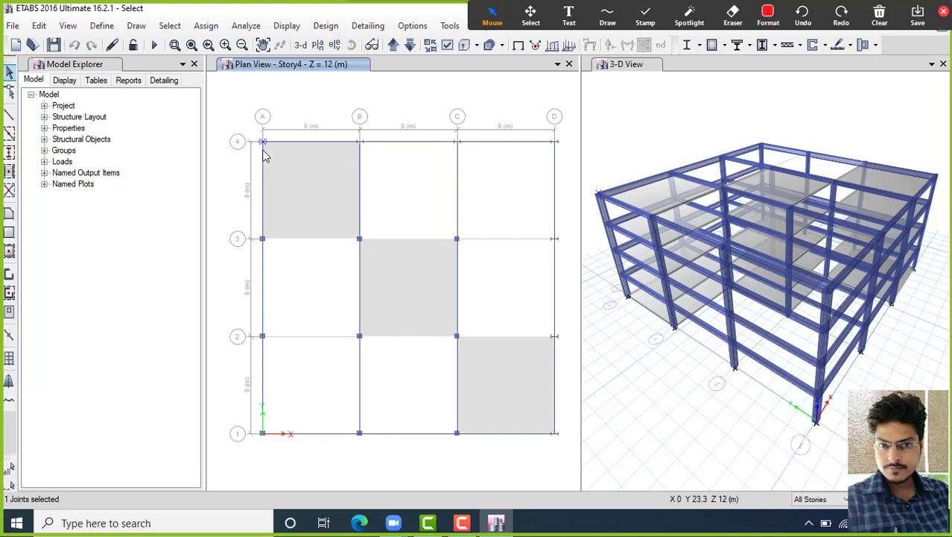
key(ctrl+q)
Step: Use Poly selection to draw a polygon fully enclosing the slab panel between grids A-B and 3-4, including its four corner joints
click(170, 26)
mouse_move(211, 45)
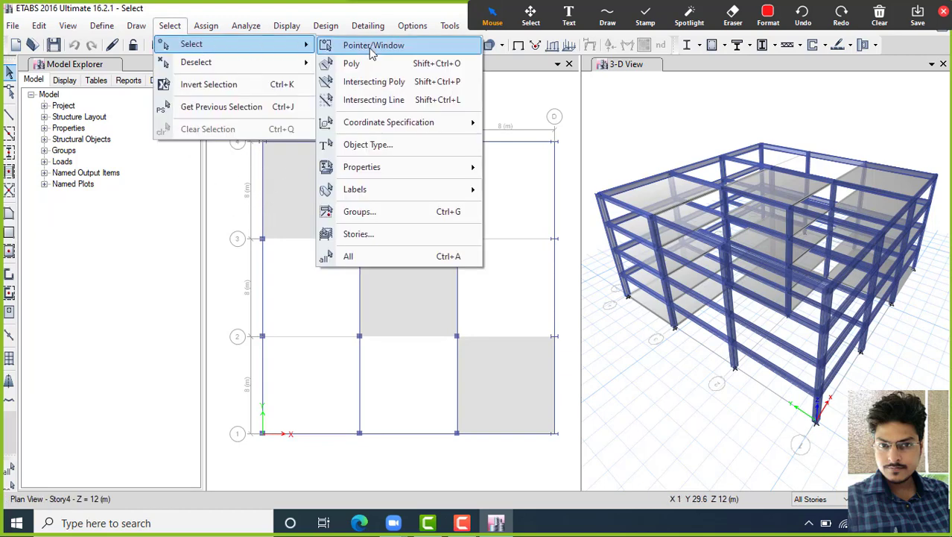
click(396, 64)
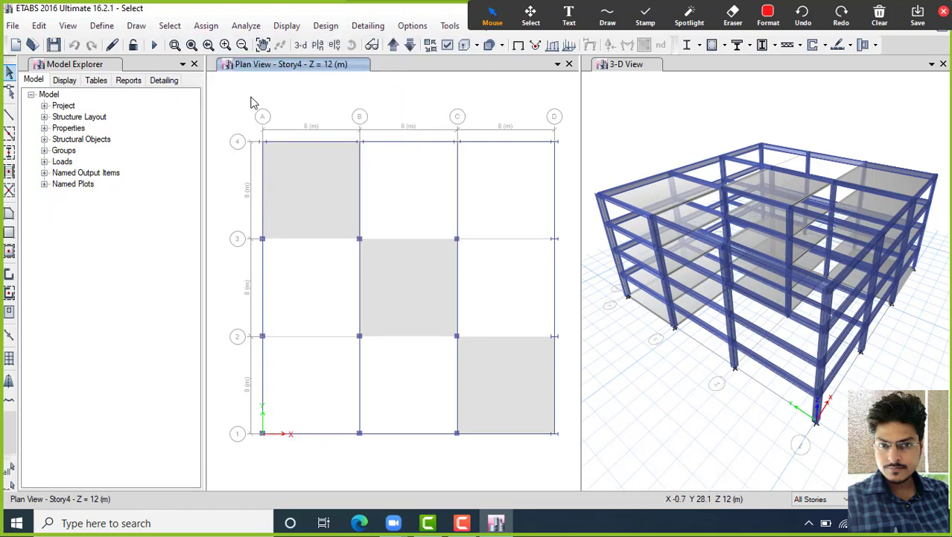
click(253, 95)
click(215, 200)
click(293, 322)
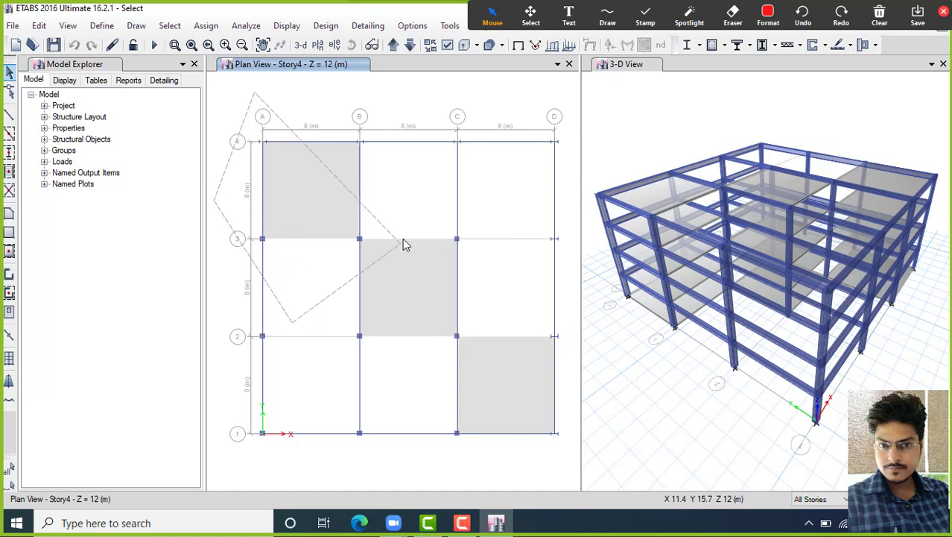
click(415, 224)
click(425, 95)
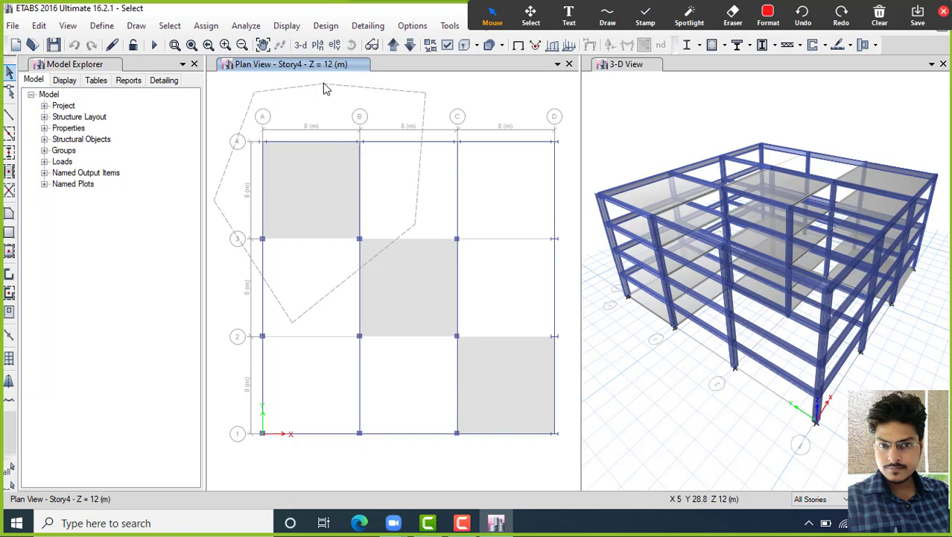
key(Return)
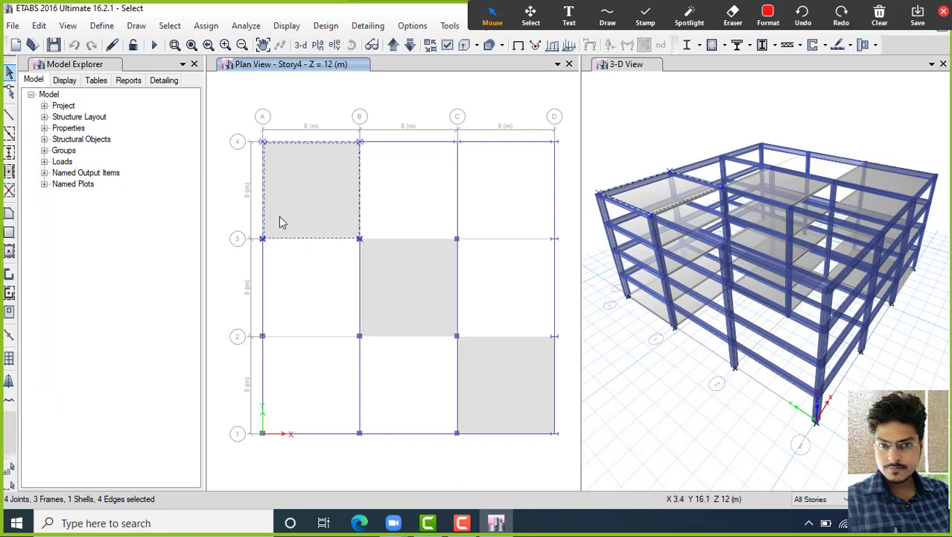
Step: Examine the selected slab's edges, surrounding beams and corner joints closely in the Story4 plan, ending with the selection cleared
scroll(288, 146, up, 5)
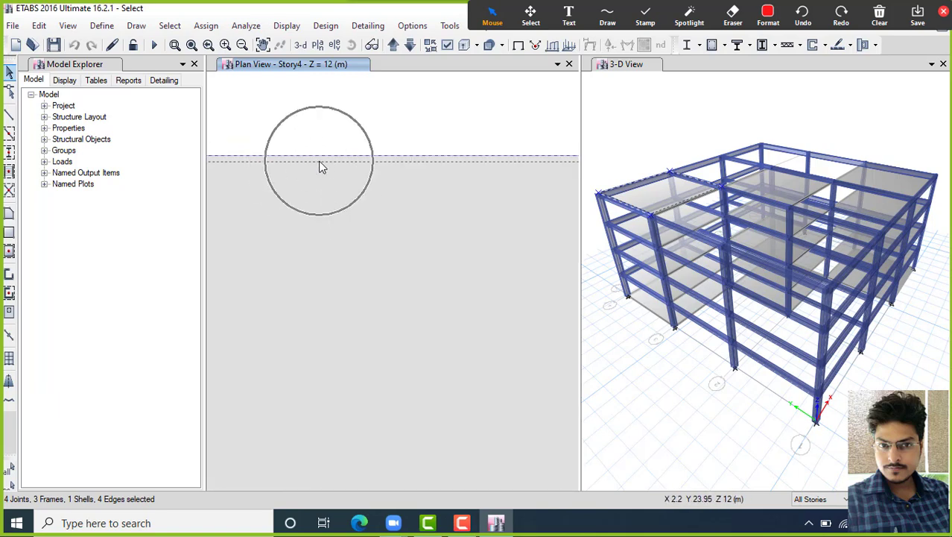
scroll(321, 165, down, 5)
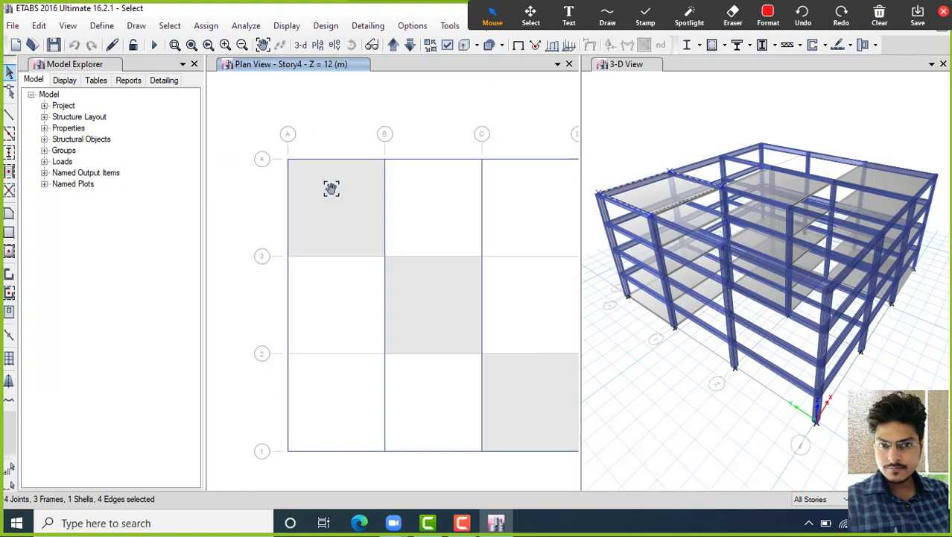
middle_drag(329, 183, 311, 165)
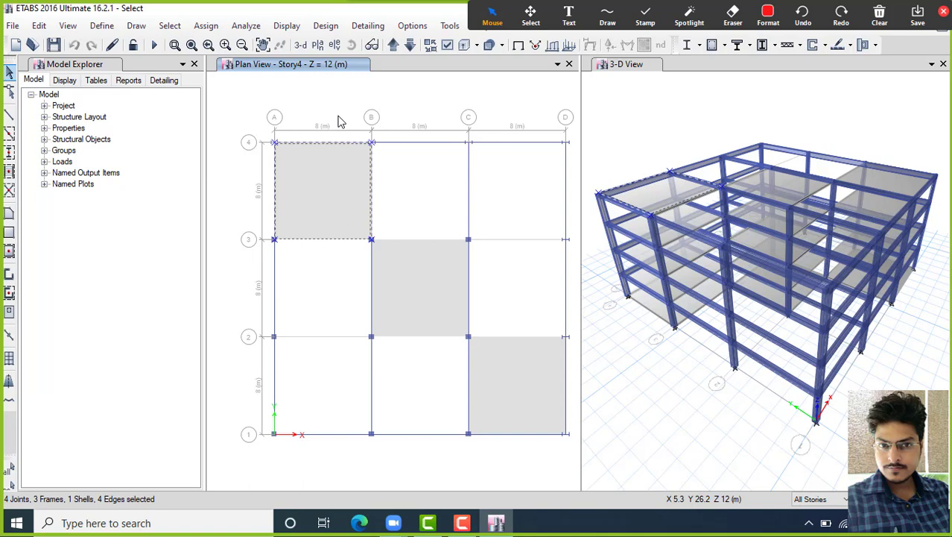
middle_drag(339, 116, 328, 111)
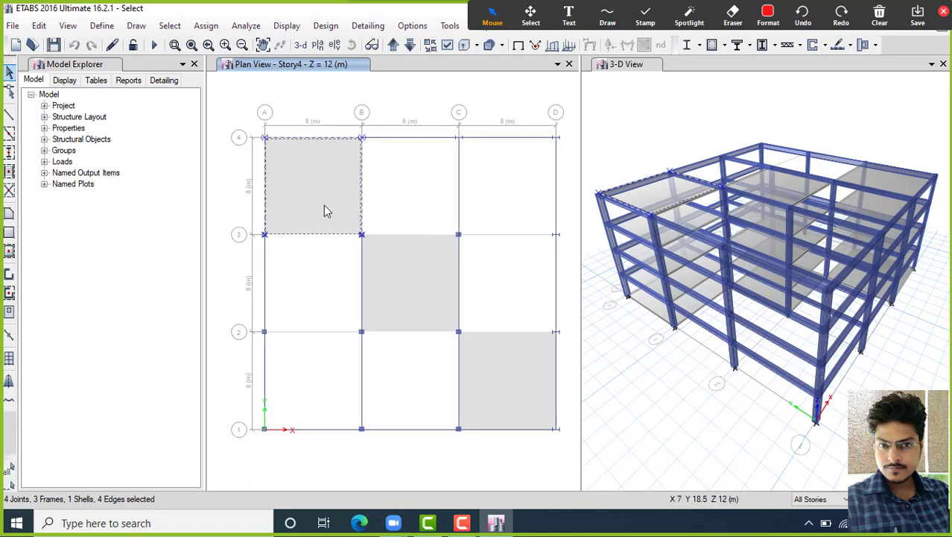
middle_drag(312, 179, 349, 178)
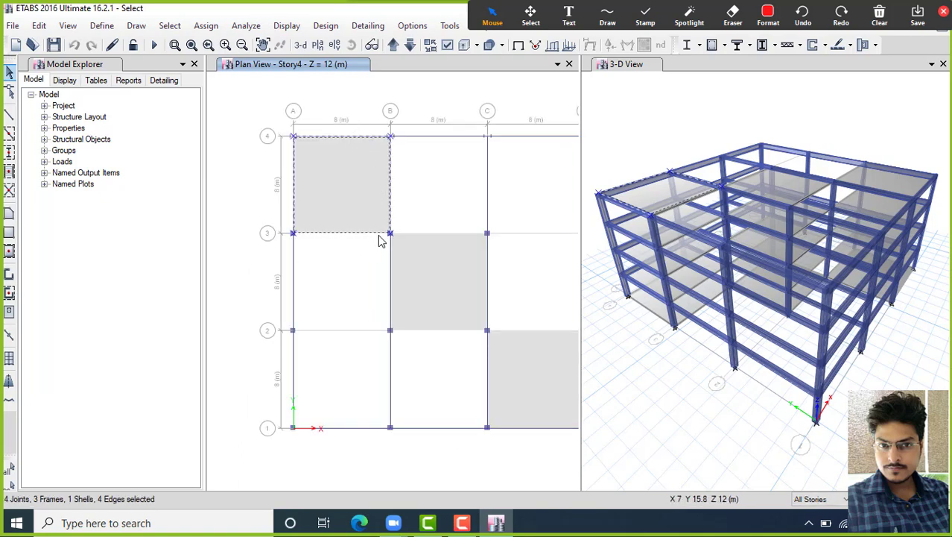
scroll(388, 235, up, 5)
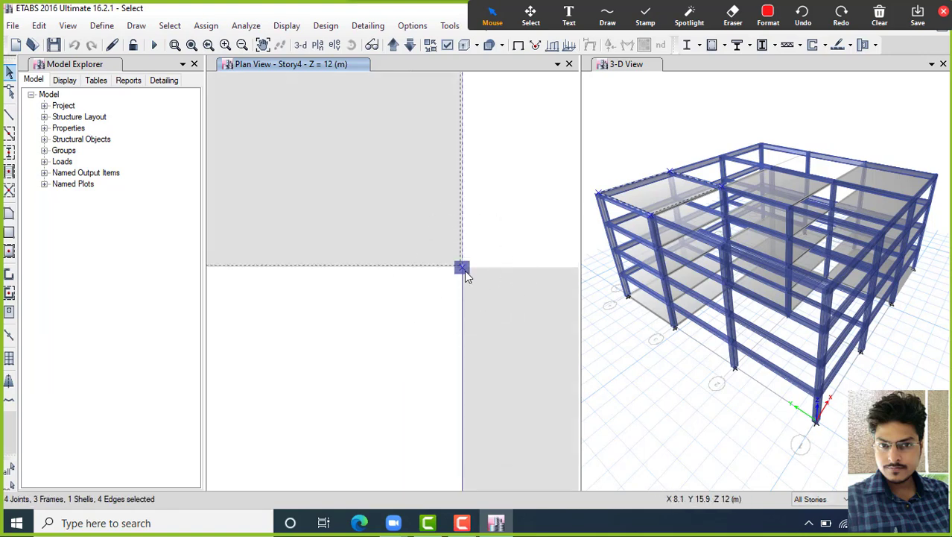
scroll(465, 270, down, 8)
middle_drag(467, 271, 296, 166)
scroll(381, 216, up, 4)
key(Escape)
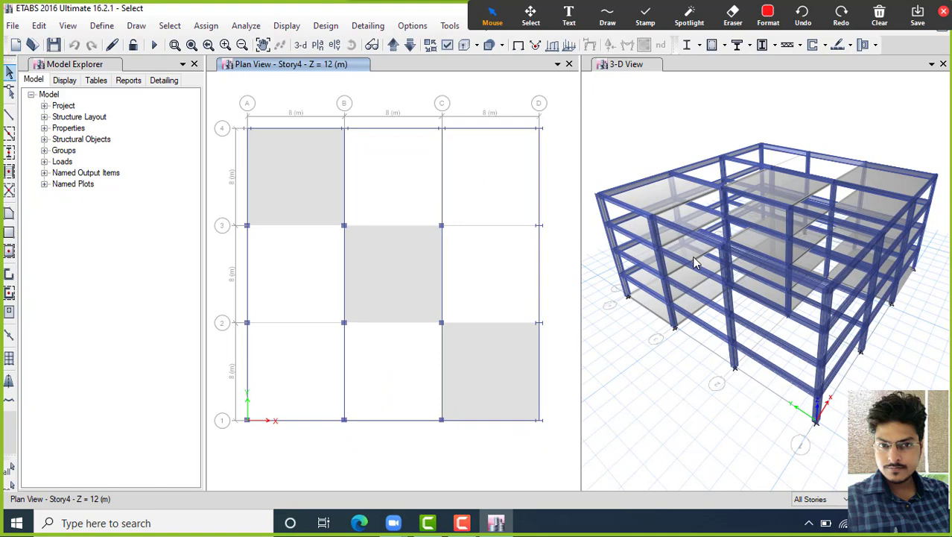
Step: Use Intersecting Poly selection to draw a polygon cutting through the slab panels at A-B/3-4 and B-C/2-3 in the Story4 plan
click(170, 25)
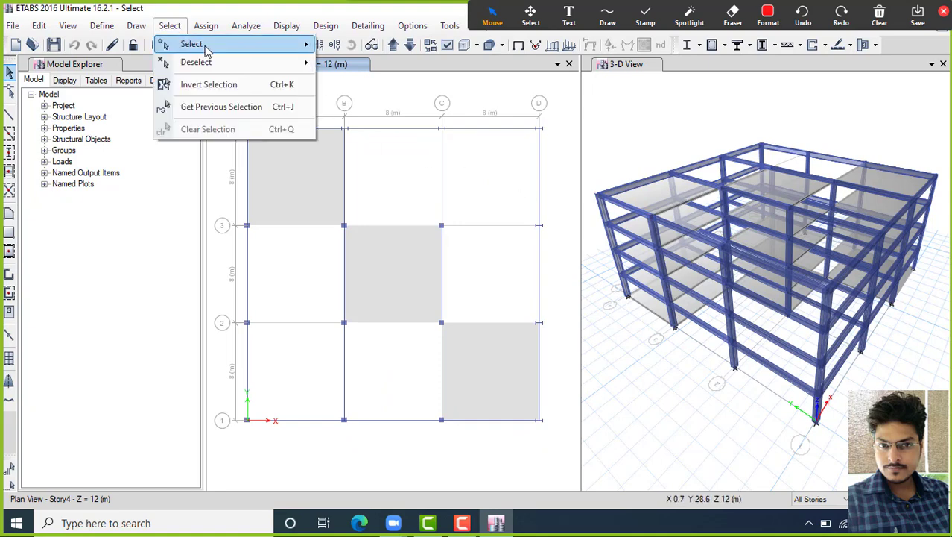
mouse_move(207, 48)
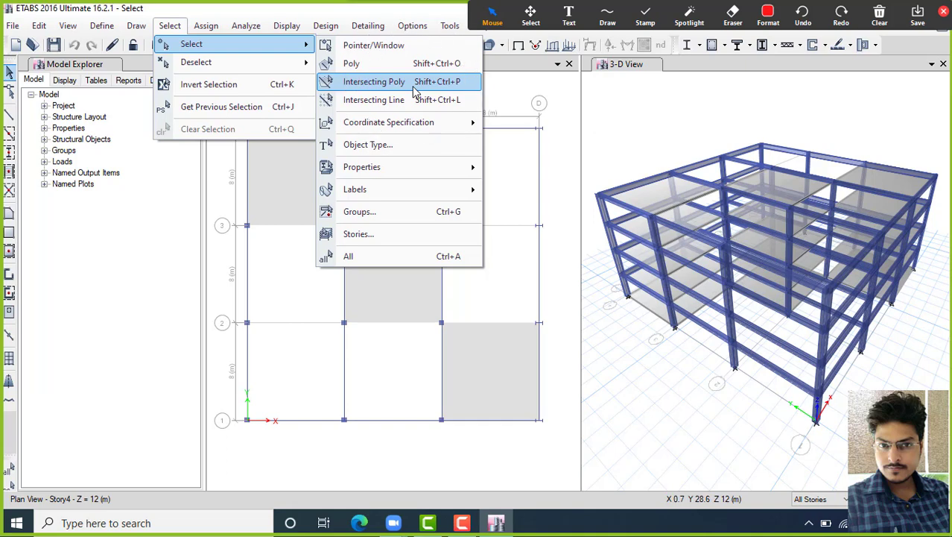
click(414, 87)
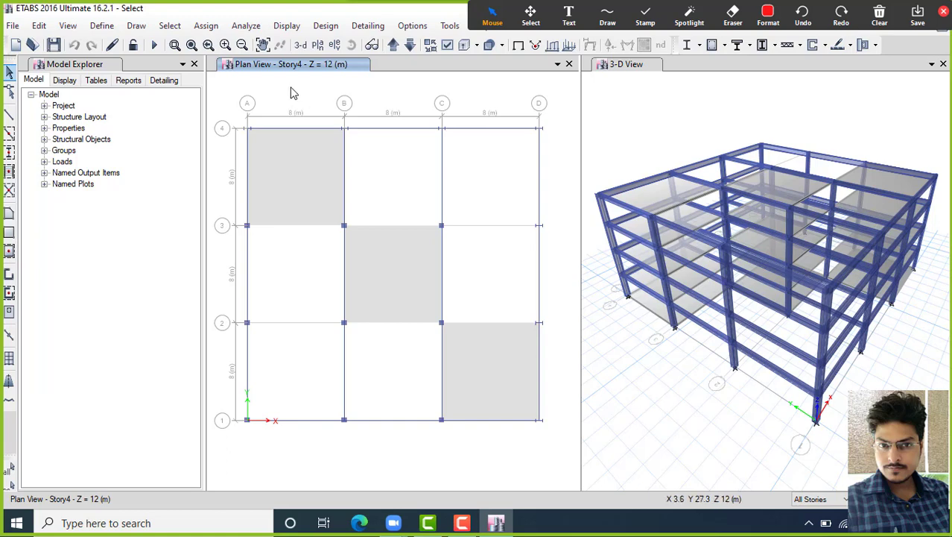
click(290, 88)
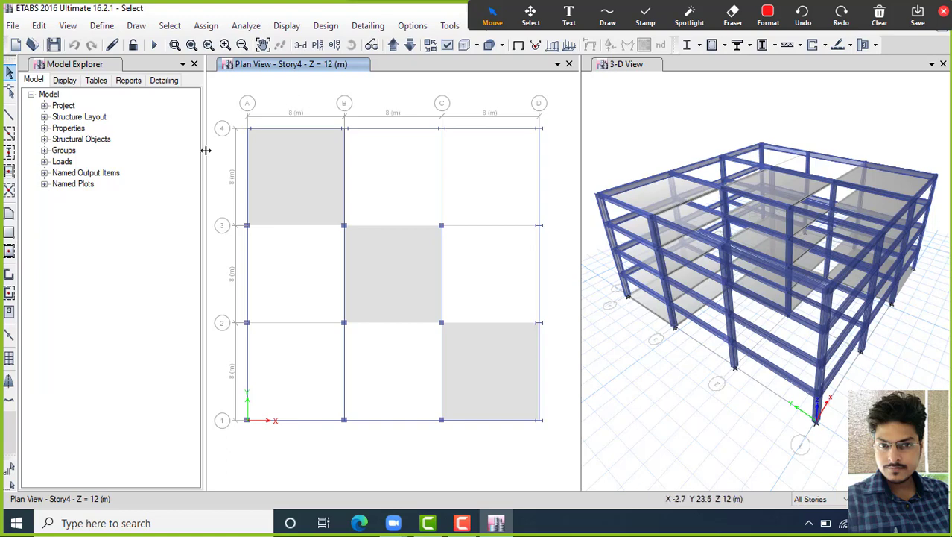
click(231, 185)
click(302, 306)
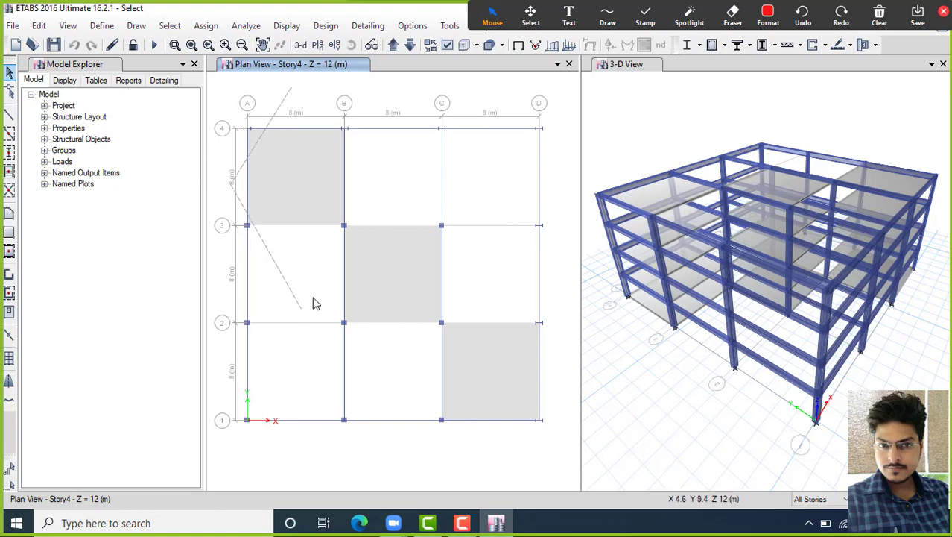
click(397, 267)
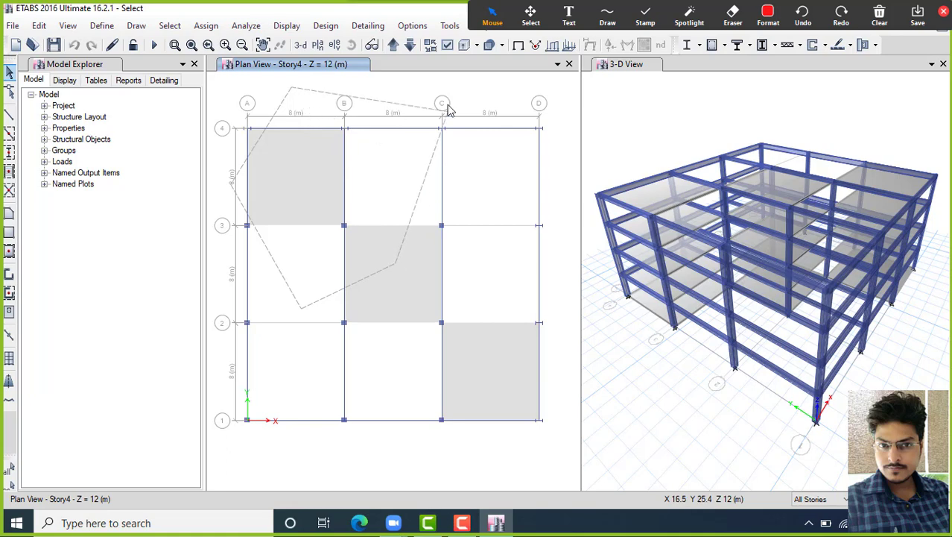
click(408, 90)
click(393, 260)
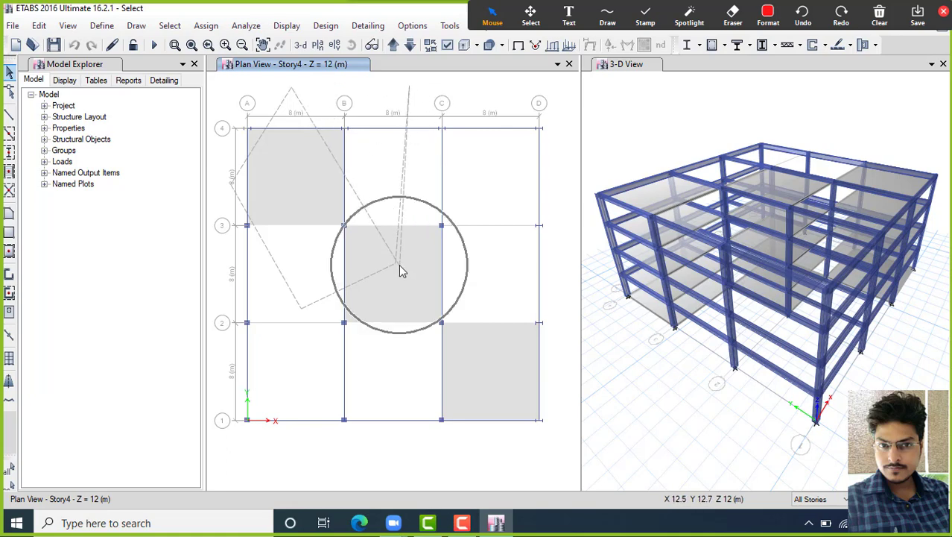
click(304, 183)
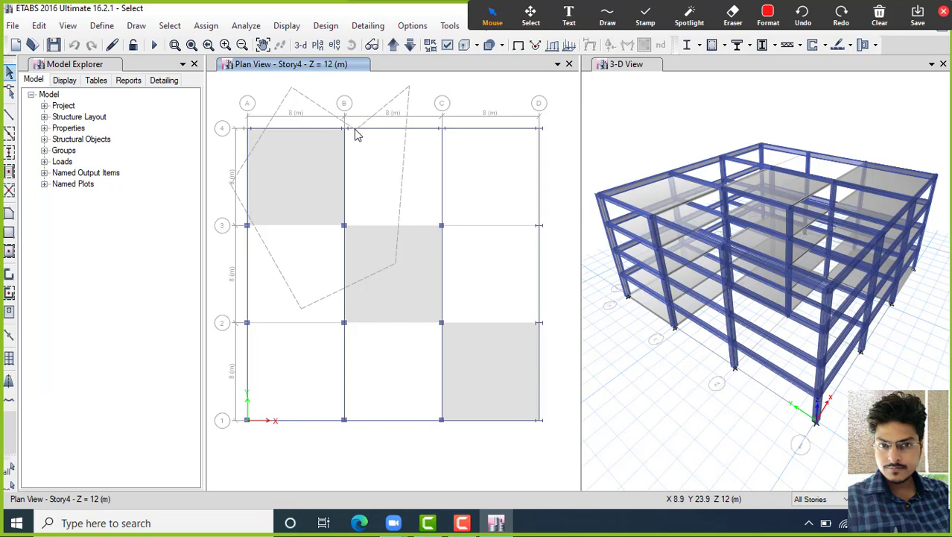
double_click(371, 87)
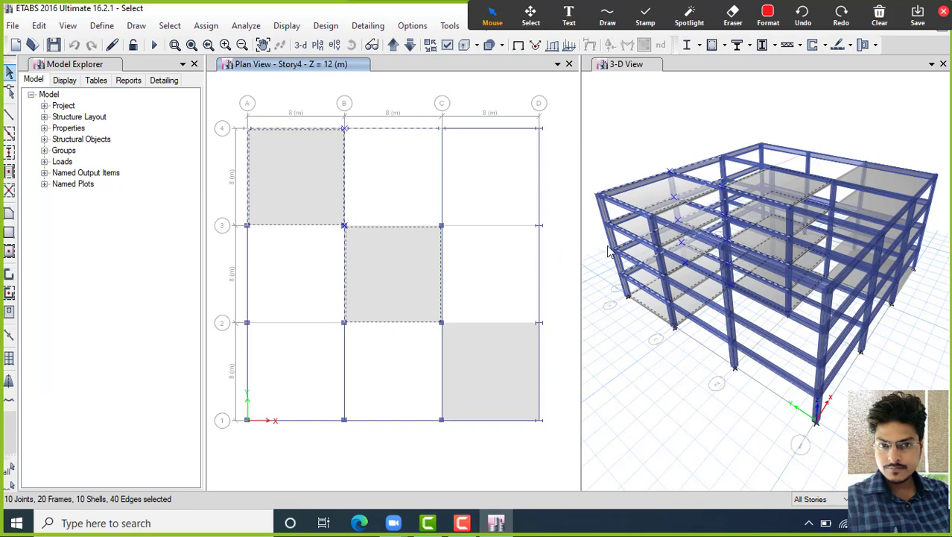
Step: Examine the intersected slabs, beams and joints in the 3-D view, ending with the selection cleared
click(701, 215)
click(812, 499)
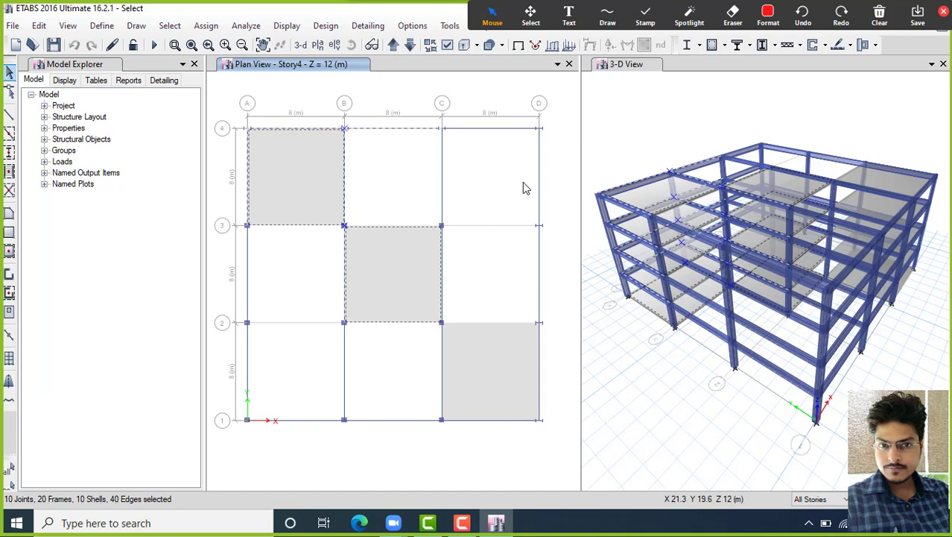
key(ctrl)
key(ctrl)
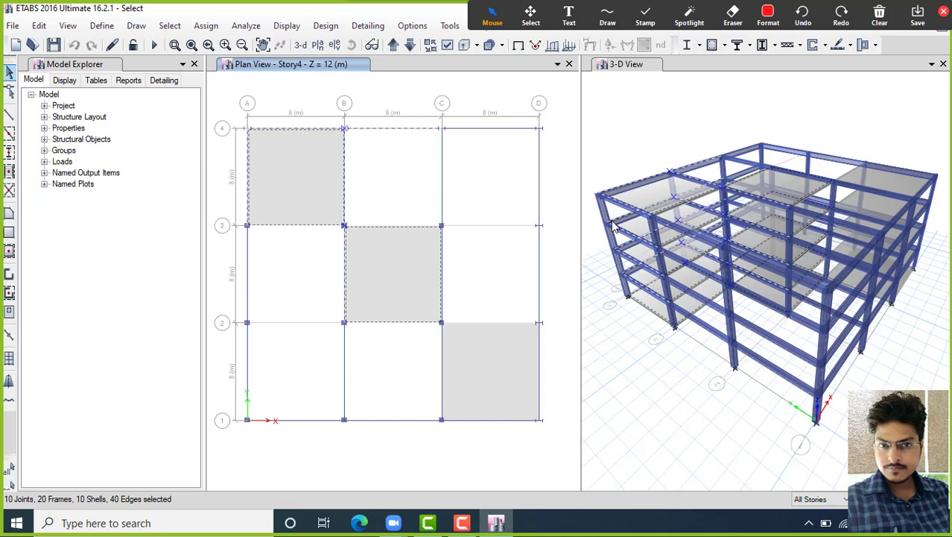
key(ctrl+q)
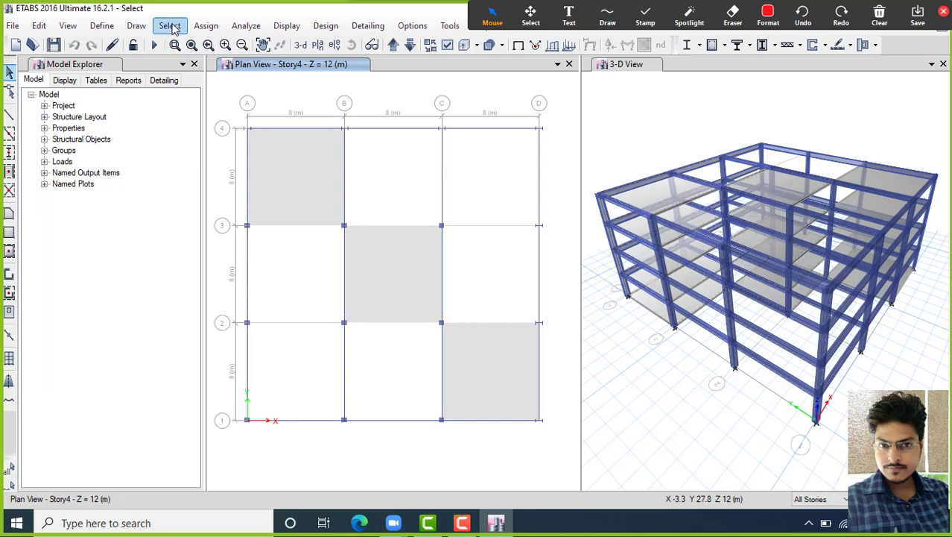
Step: Use Intersecting Line selection to draw a vertical line midway between grids A and B, from above grid 4 to below grid 1
click(170, 25)
mouse_move(195, 44)
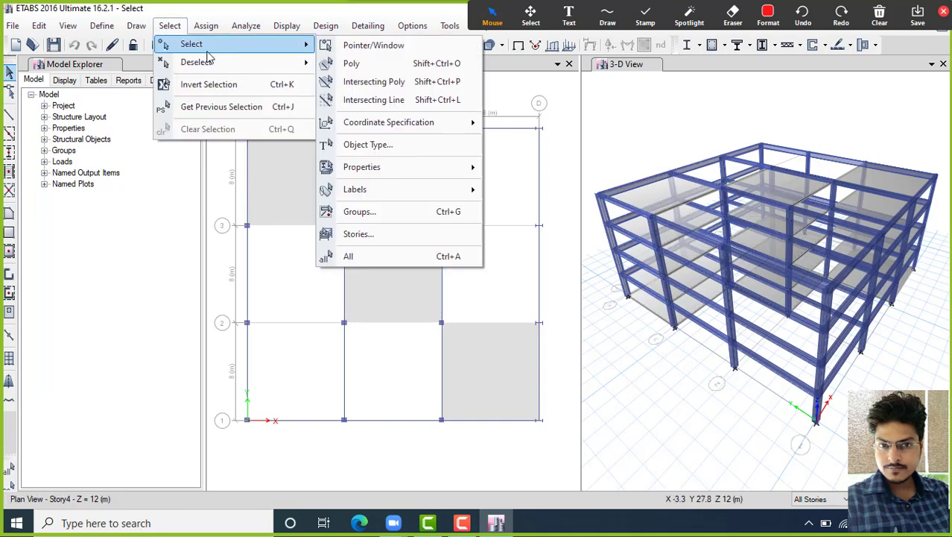
click(427, 100)
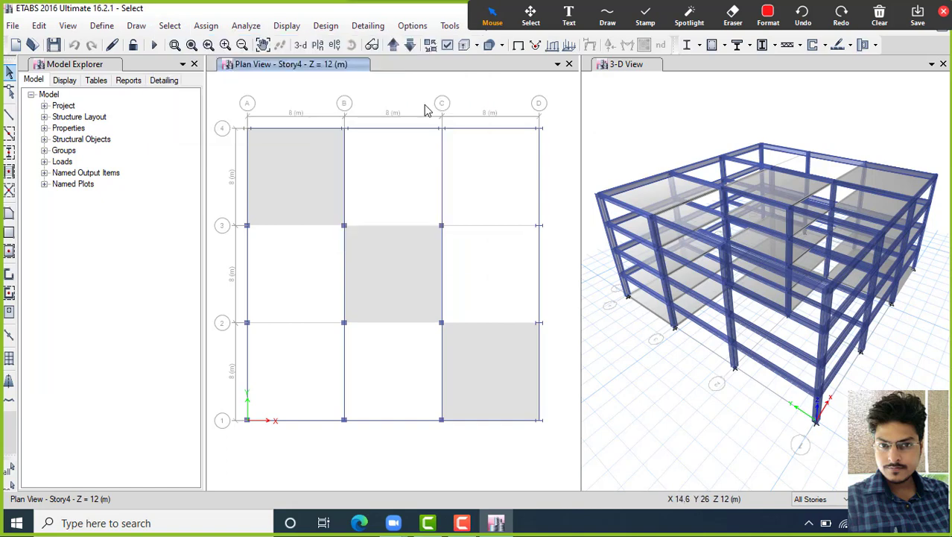
click(298, 95)
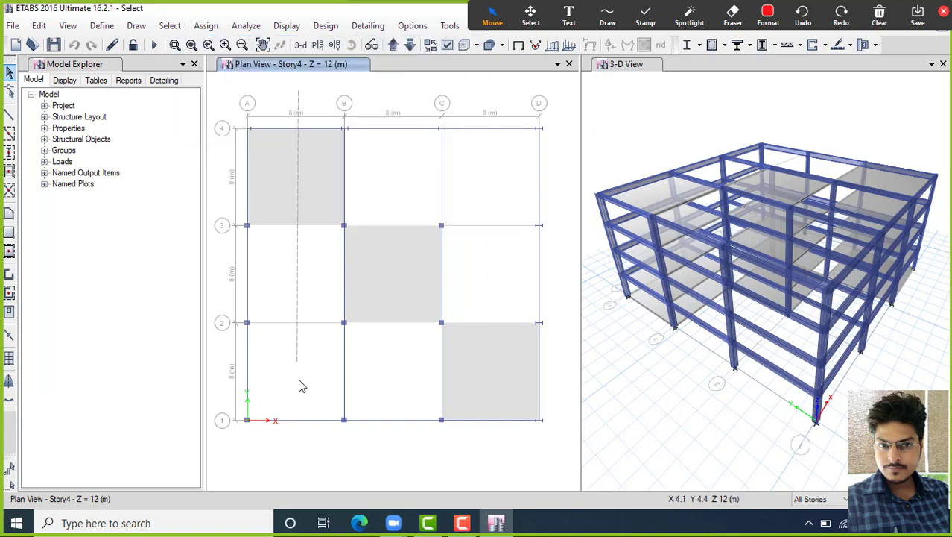
click(300, 446)
key(Return)
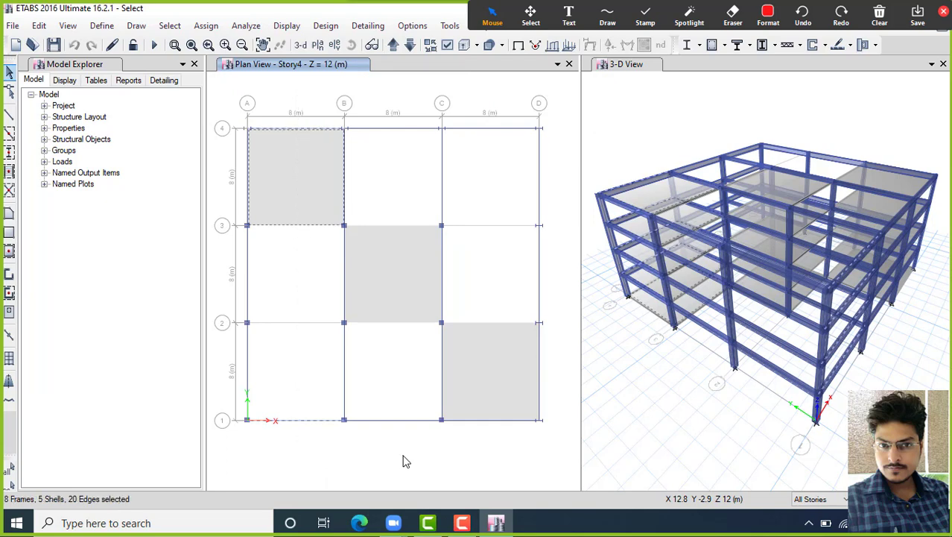
Step: Examine what the line crossed between grids A and B at grids 4, 2 and 1, ending with the selection cleared
click(297, 130)
click(296, 169)
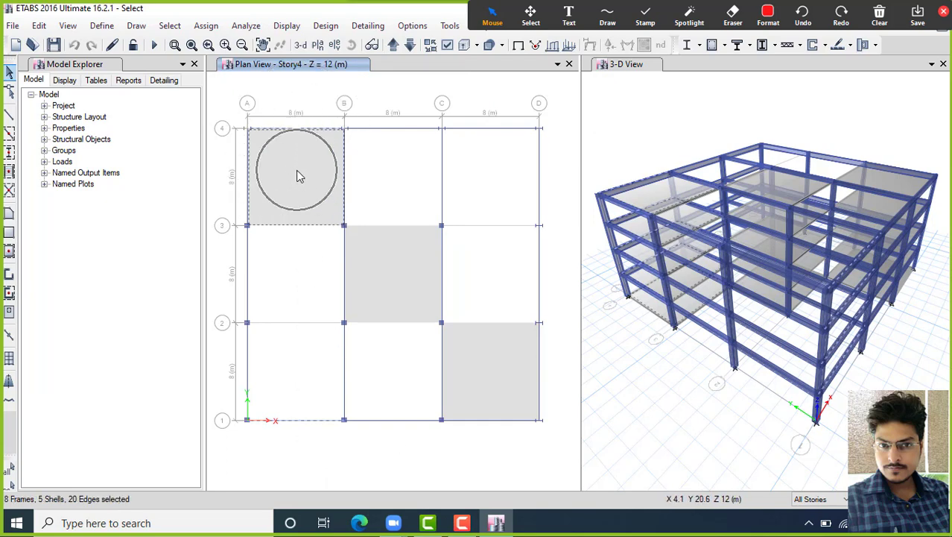
click(287, 330)
click(286, 328)
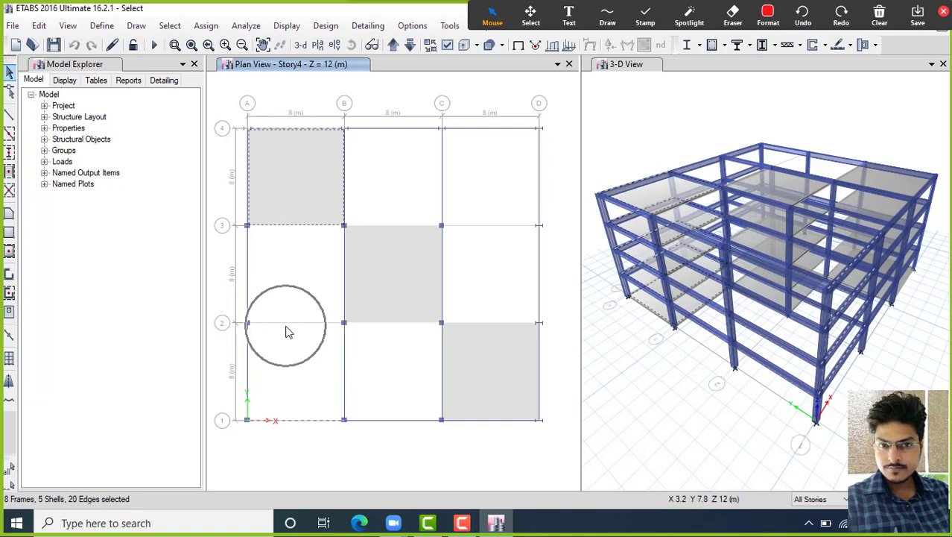
click(296, 425)
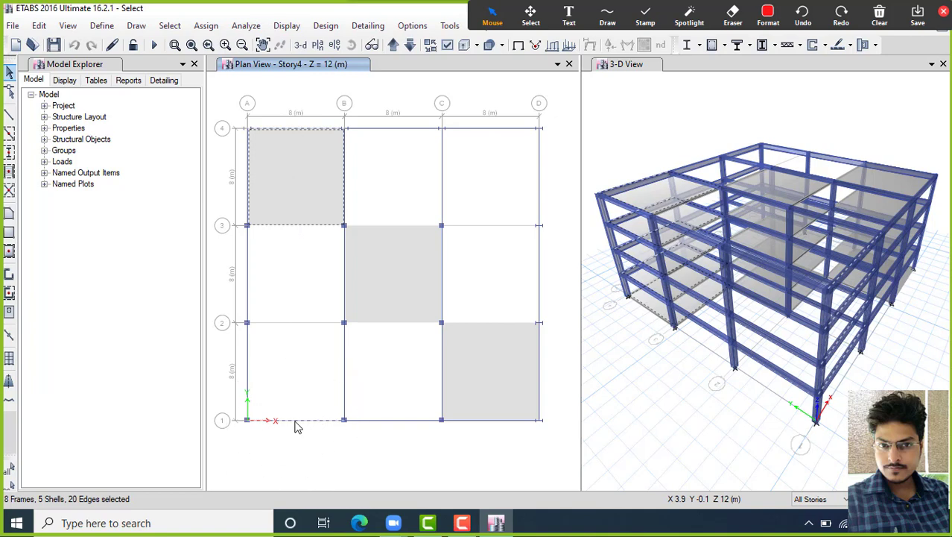
click(296, 424)
click(295, 423)
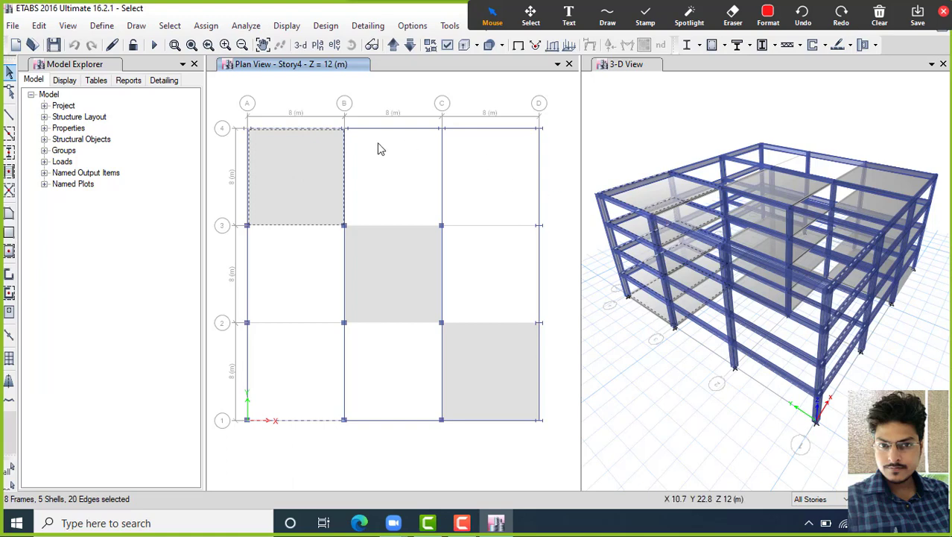
key(ctrl+q)
Step: Review the Coordinate Specification options for selecting by a joint in the XY, XZ or YZ plane
click(174, 27)
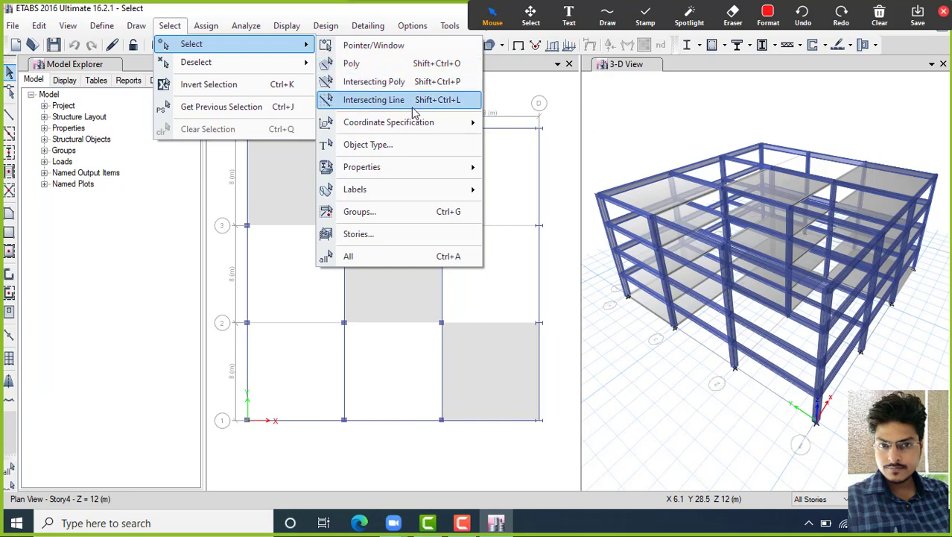
mouse_move(422, 132)
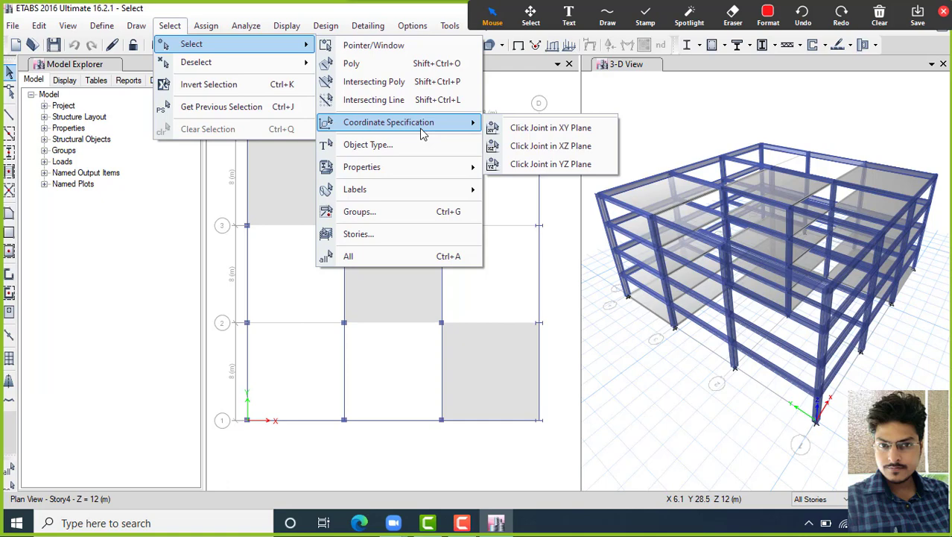
click(676, 121)
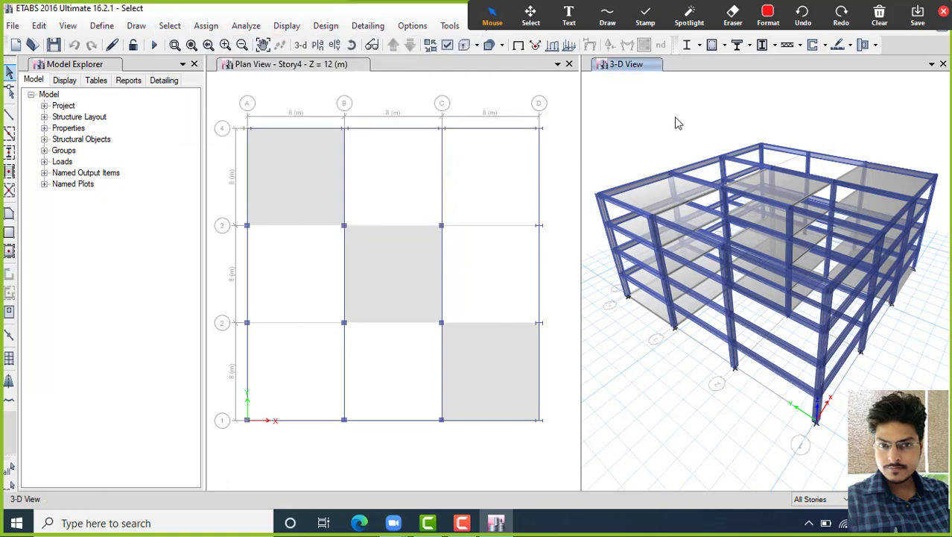
Step: Annotate two sides of the building's base in the 3-D view with red lines, starting at the origin corner
click(638, 20)
click(608, 16)
click(623, 47)
mouse_move(818, 417)
mouse_down()
mouse_move(915, 269)
mouse_move(769, 225)
mouse_up()
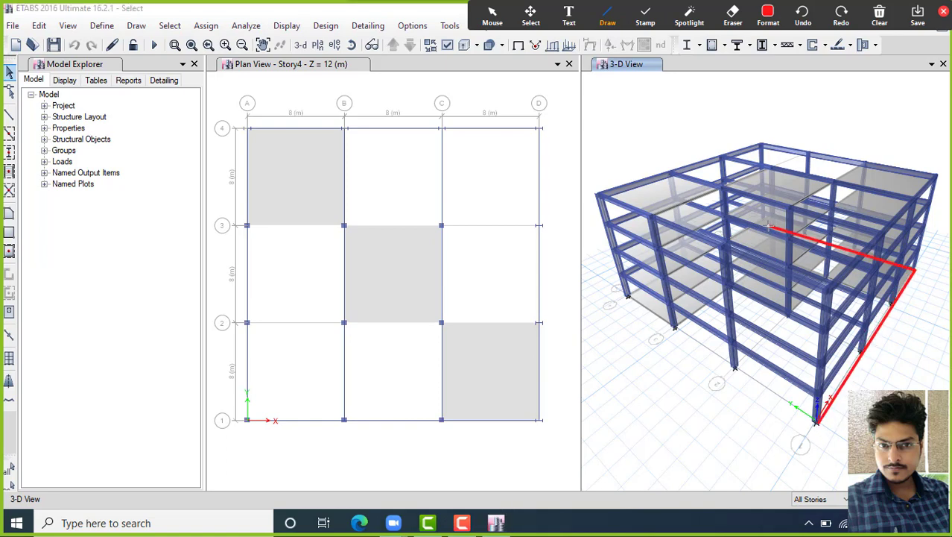
Step: Turn off the extruded frame display and complete the red outline around the building's base in the 3-D view
click(493, 13)
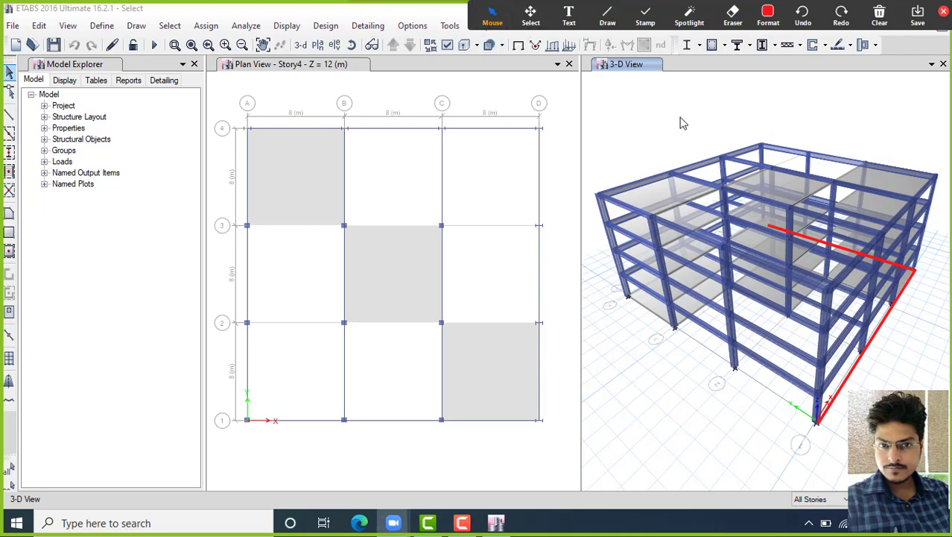
click(463, 44)
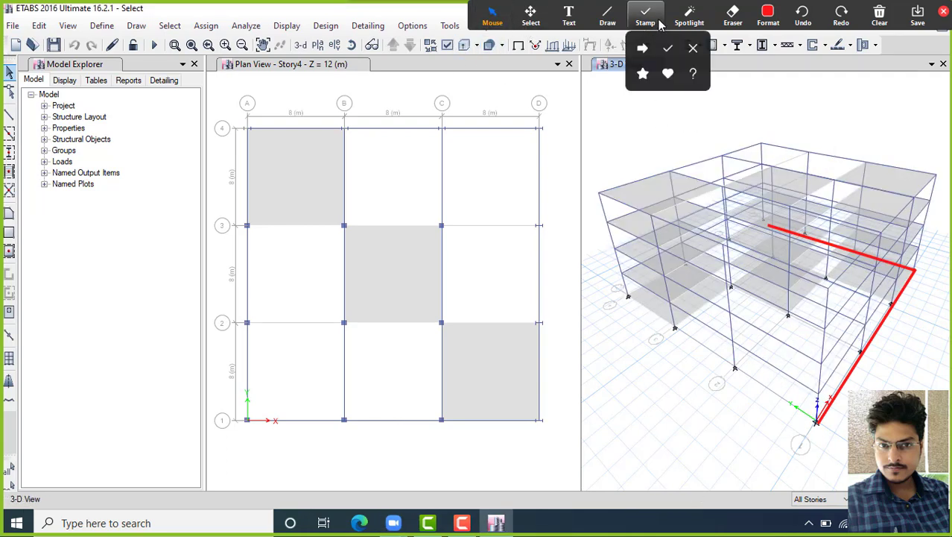
click(615, 23)
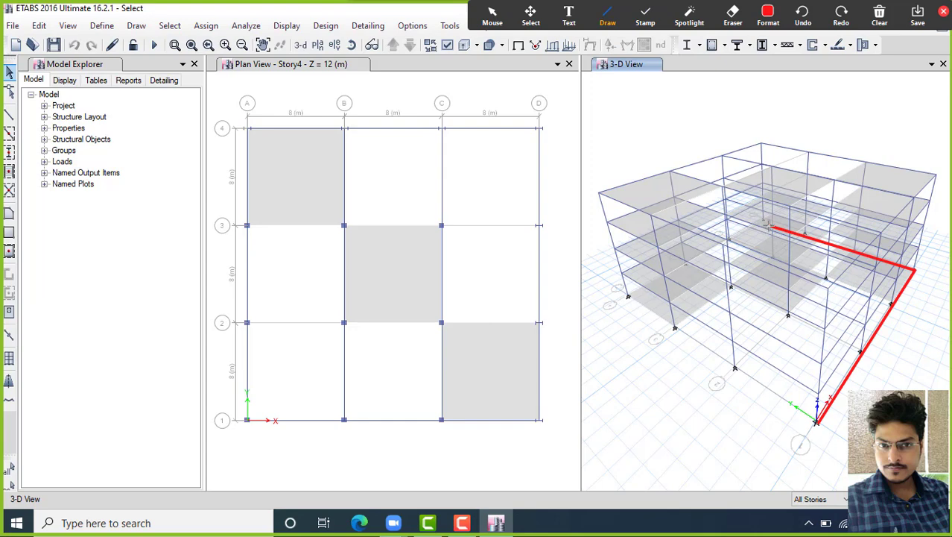
mouse_move(767, 225)
mouse_down()
mouse_move(738, 227)
mouse_move(630, 297)
mouse_move(688, 325)
mouse_move(817, 423)
mouse_up()
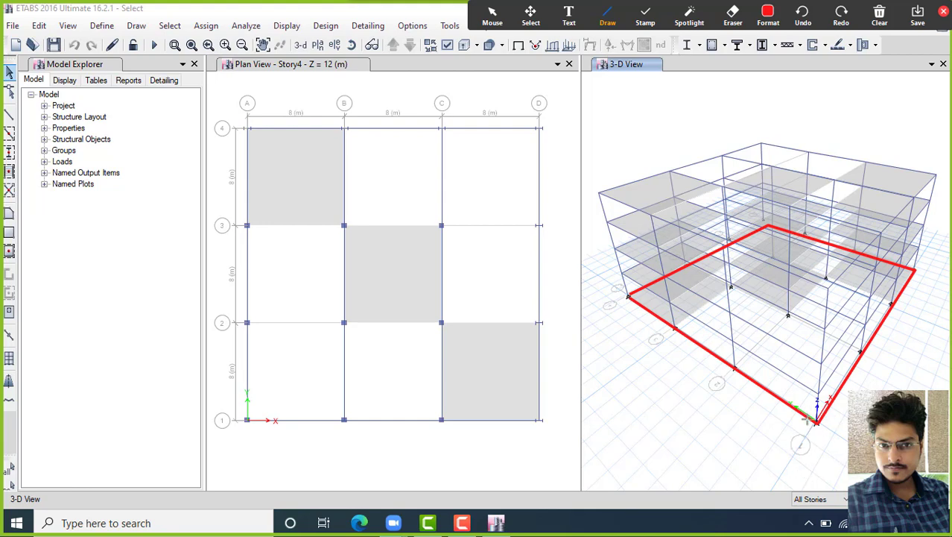
Step: Outline the first floor level above the base in the 3-D view with red annotation lines
key(ctrl)
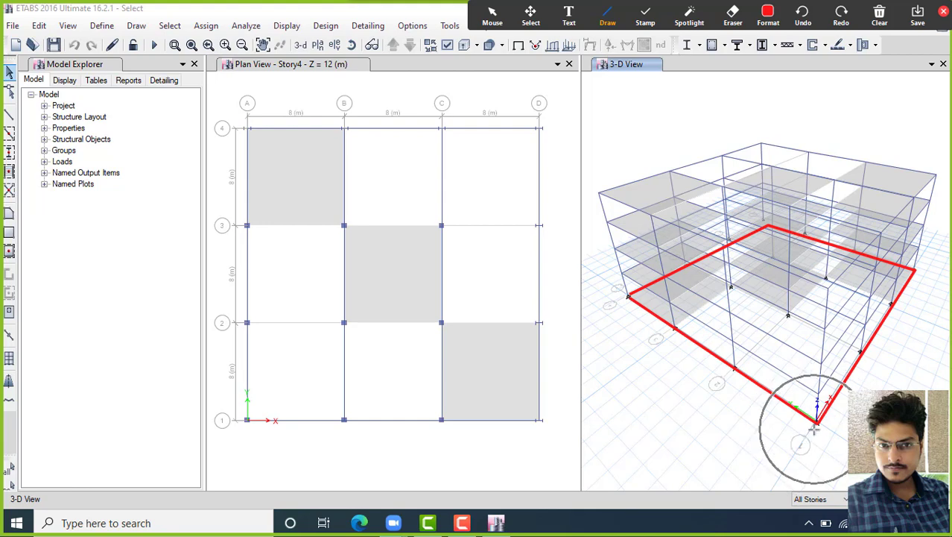
mouse_move(623, 274)
mouse_down()
mouse_move(815, 395)
mouse_move(921, 246)
mouse_move(762, 214)
mouse_move(621, 274)
mouse_up()
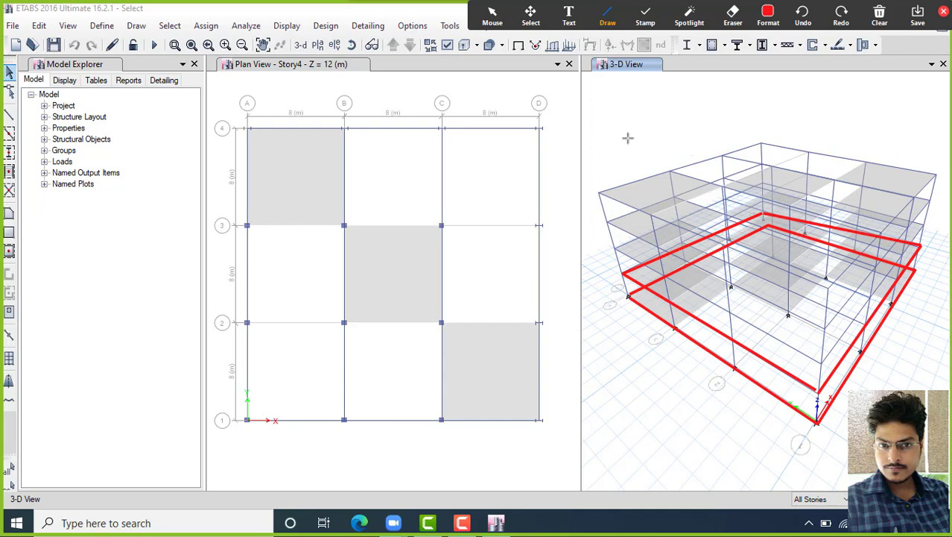
click(492, 15)
Step: Select all objects in the Story4 XY plane by coordinate specification from the joint at grid C-2, and clear the selection
click(172, 26)
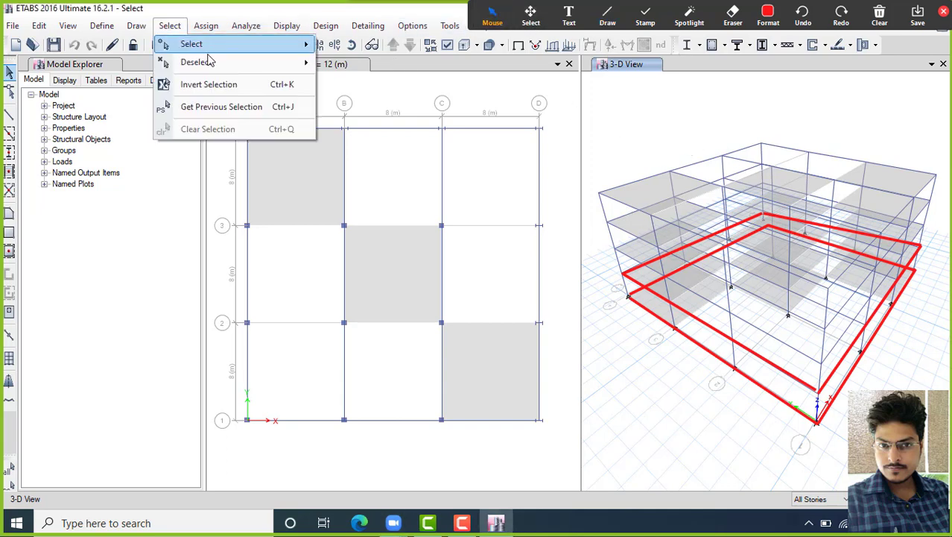
mouse_move(262, 55)
mouse_move(432, 124)
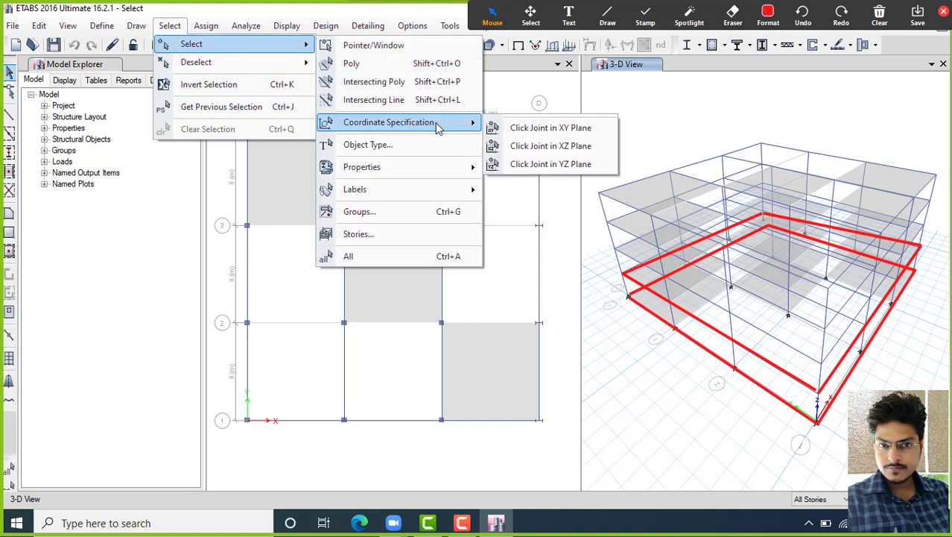
click(596, 135)
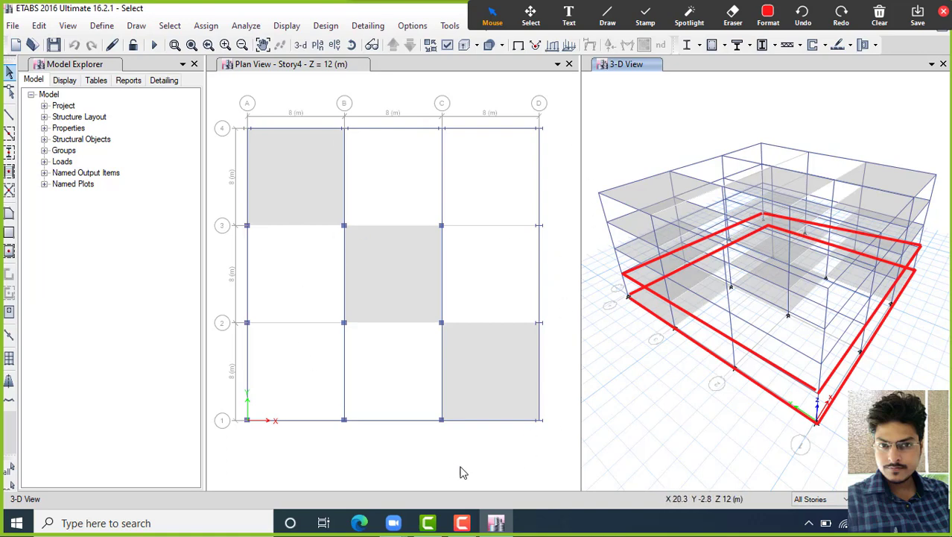
click(298, 424)
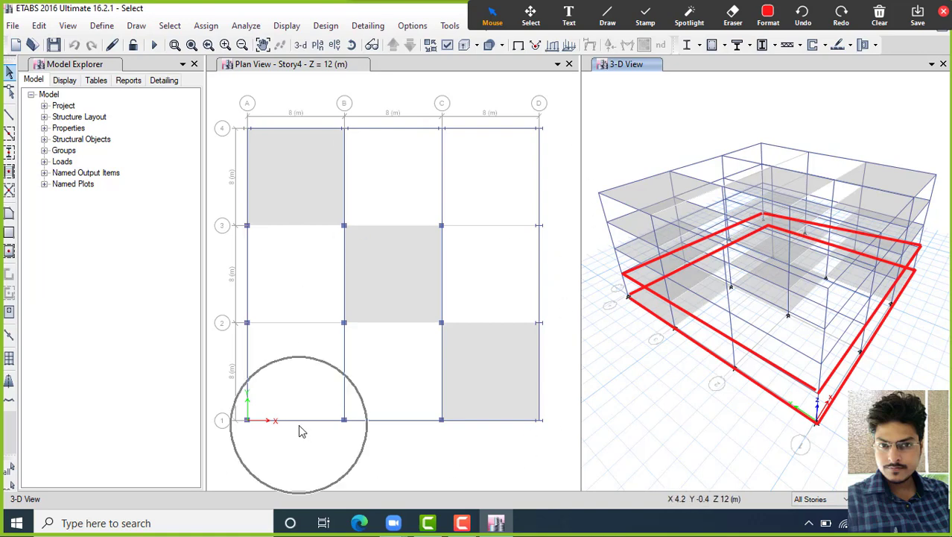
click(233, 340)
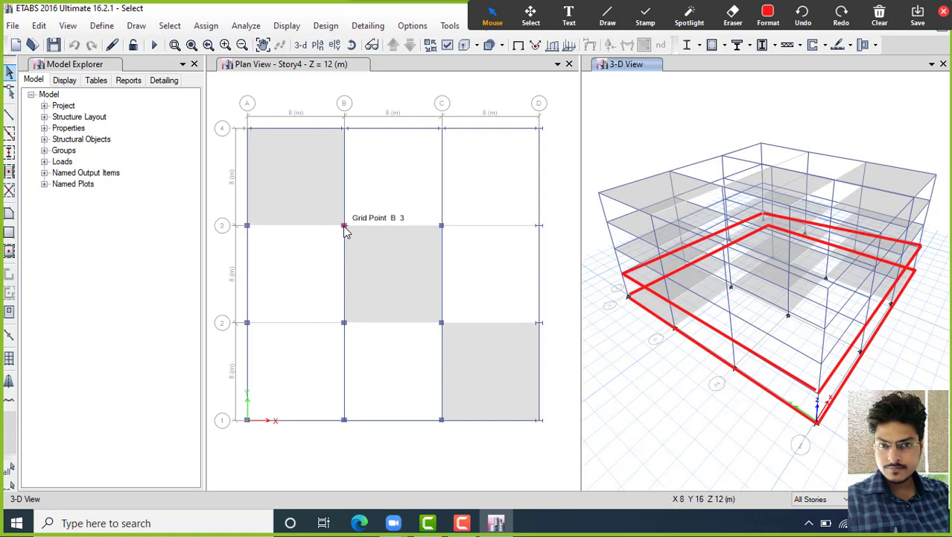
click(442, 328)
key(ctrl+a)
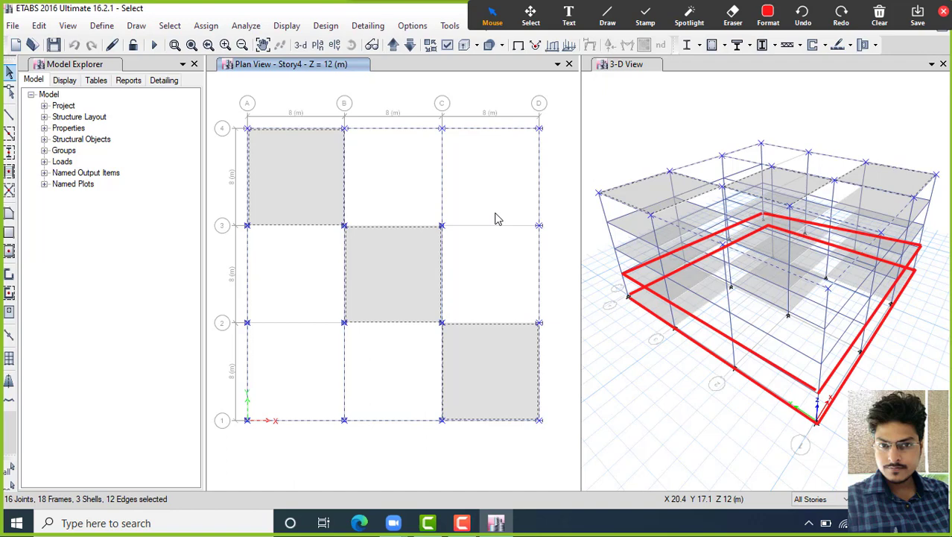
key(Escape)
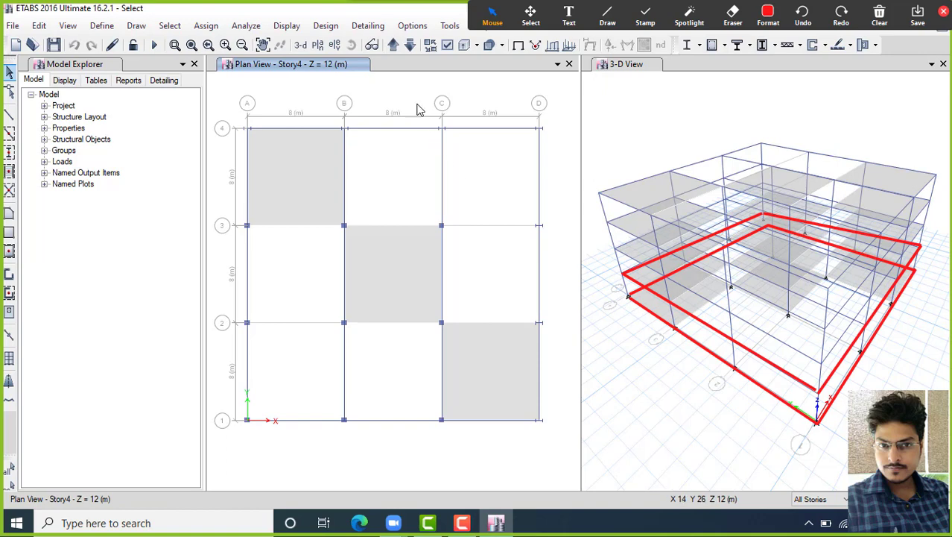
Step: Switch the plan view to the Story2 level
click(319, 45)
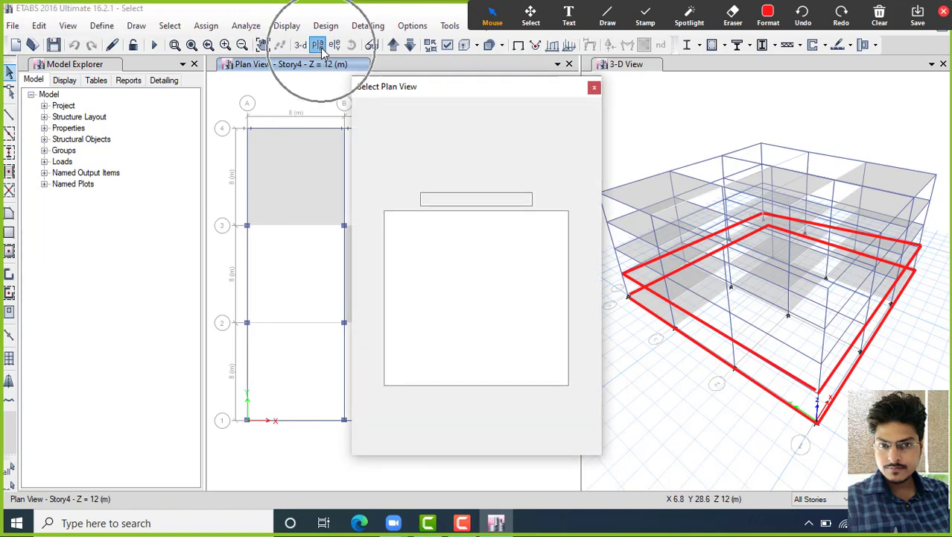
click(399, 235)
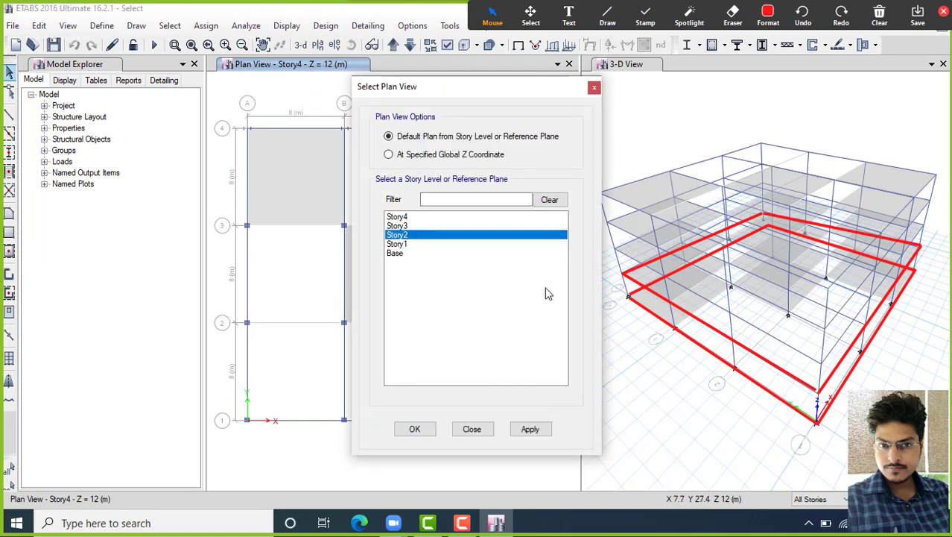
click(527, 433)
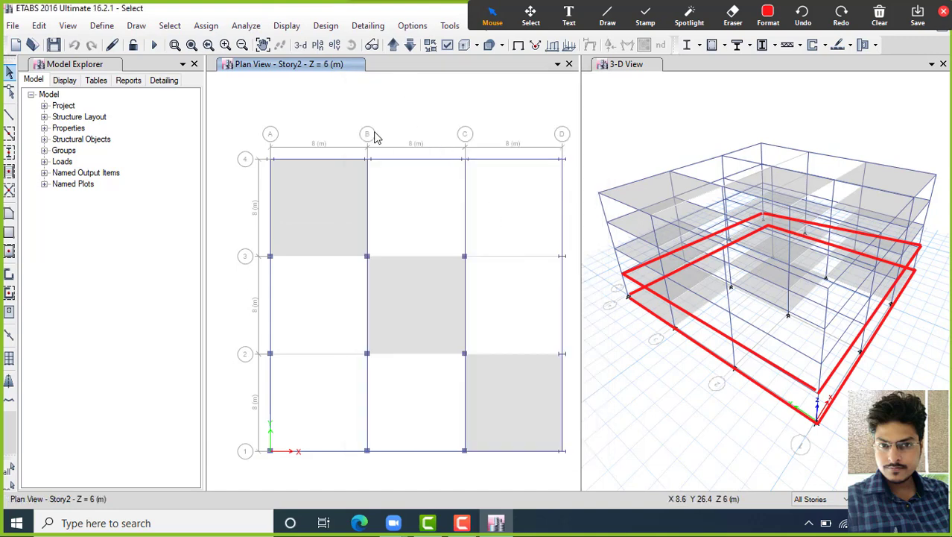
Step: Select the Story2 XY plane through the joint at grid B-3, and clear the selection and the red annotations
click(170, 25)
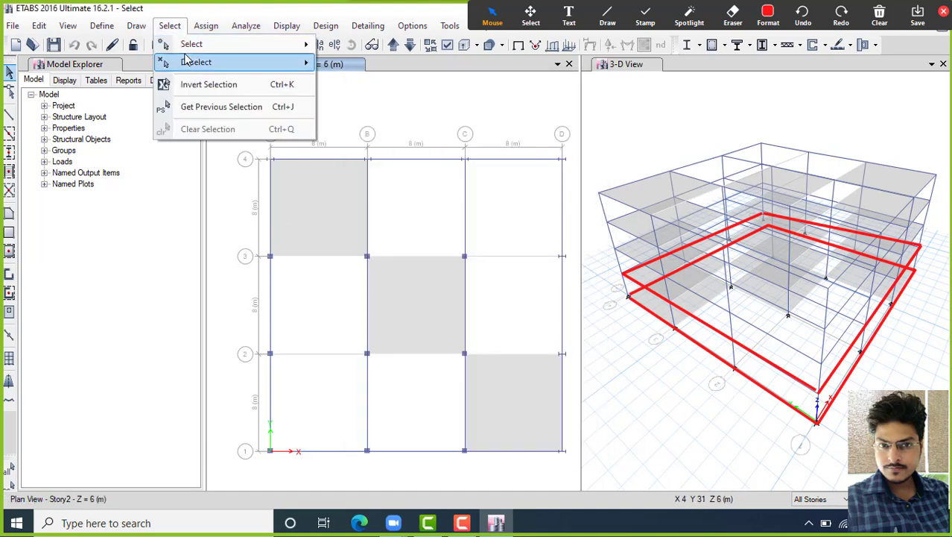
mouse_move(306, 51)
mouse_move(442, 128)
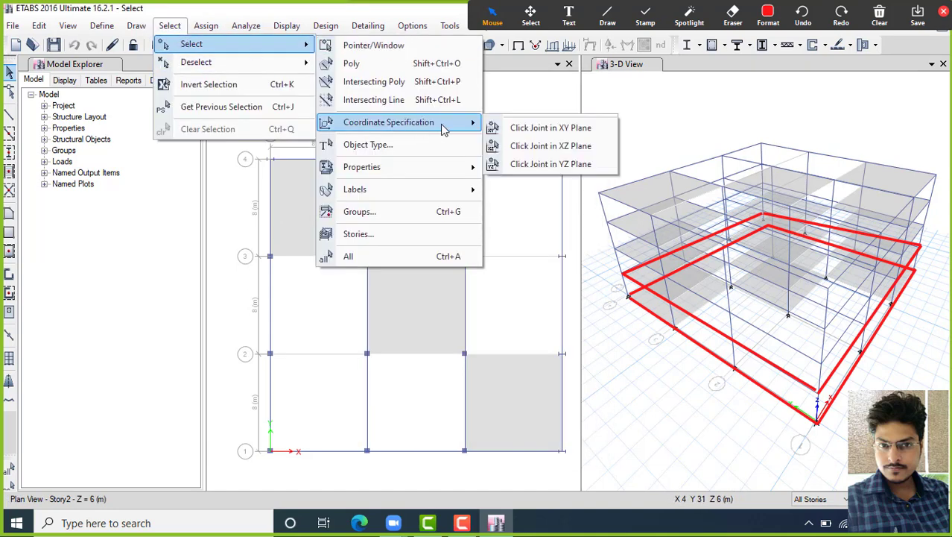
click(596, 131)
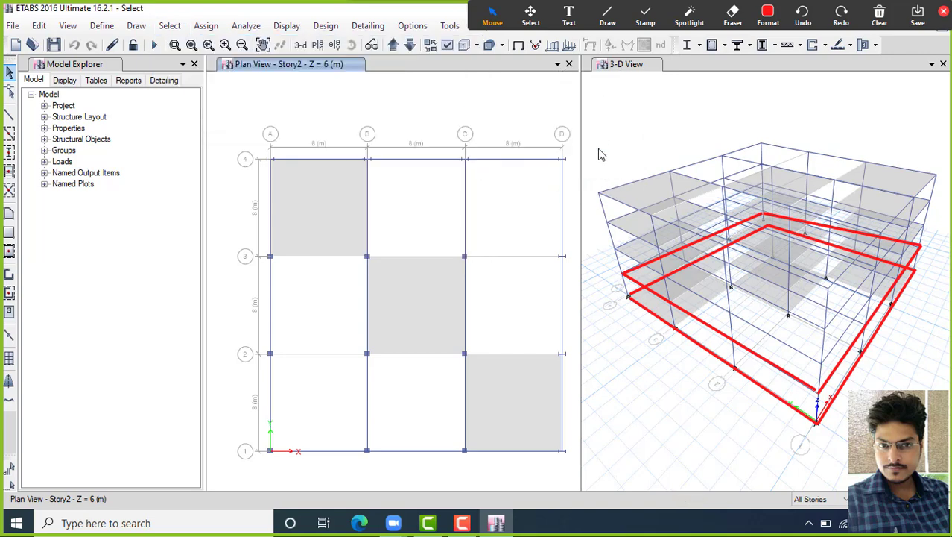
click(369, 257)
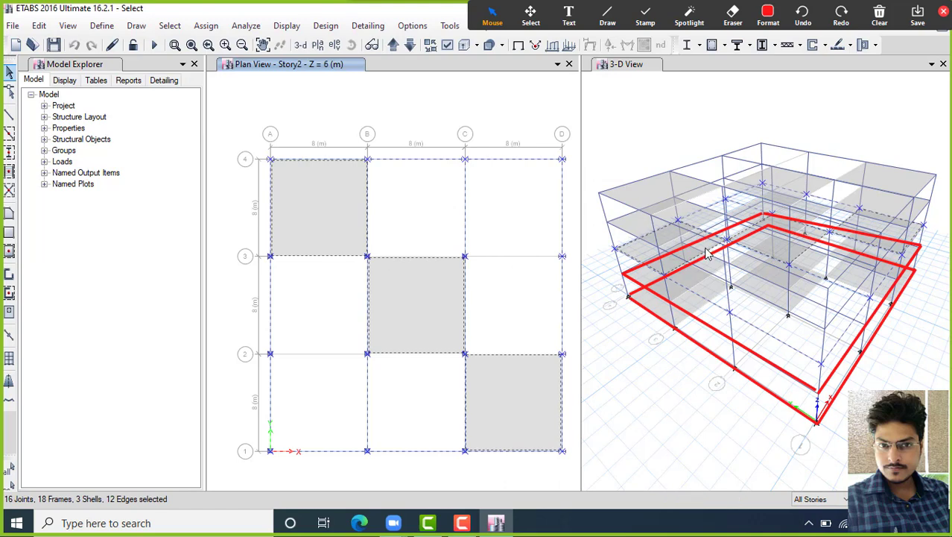
key(ctrl)
click(708, 253)
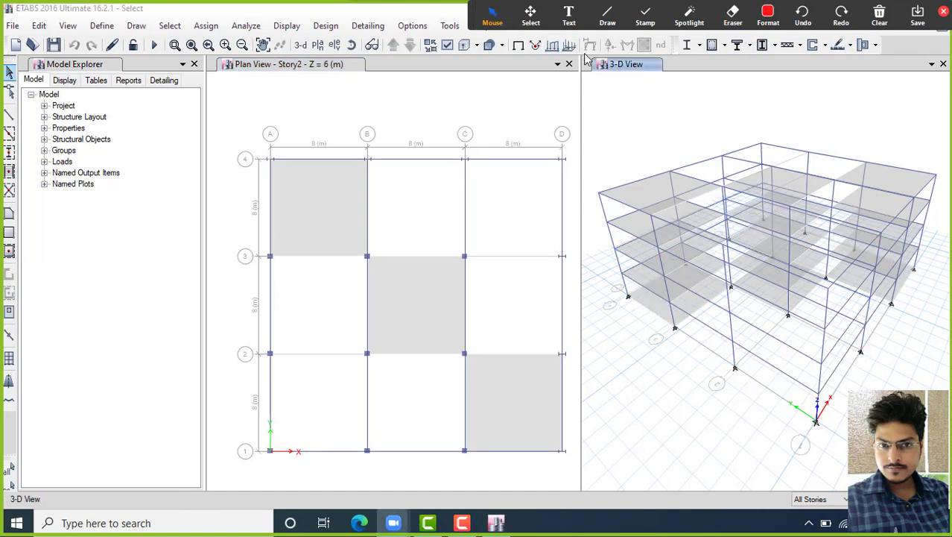
Step: Mark the vertical frames on grid lines 1 and 2 with straight red annotation lines in both the plan and the 3-D view
click(605, 19)
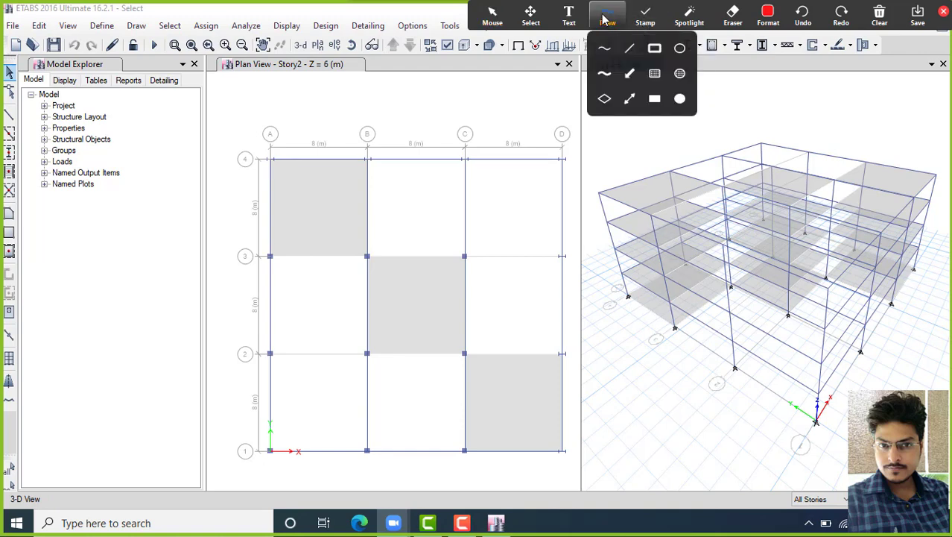
click(630, 48)
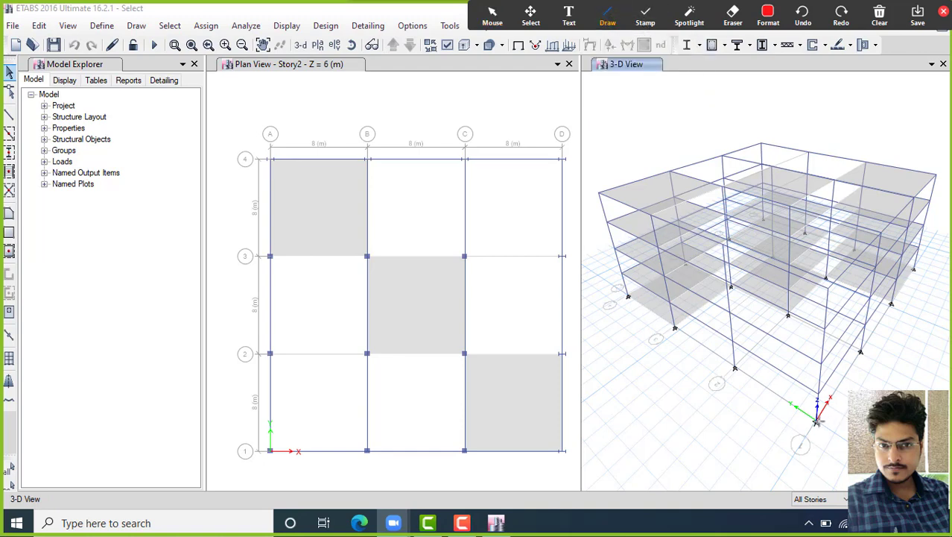
mouse_move(818, 422)
mouse_down()
mouse_move(939, 230)
mouse_move(918, 268)
mouse_move(937, 175)
mouse_move(826, 290)
mouse_move(816, 422)
mouse_up()
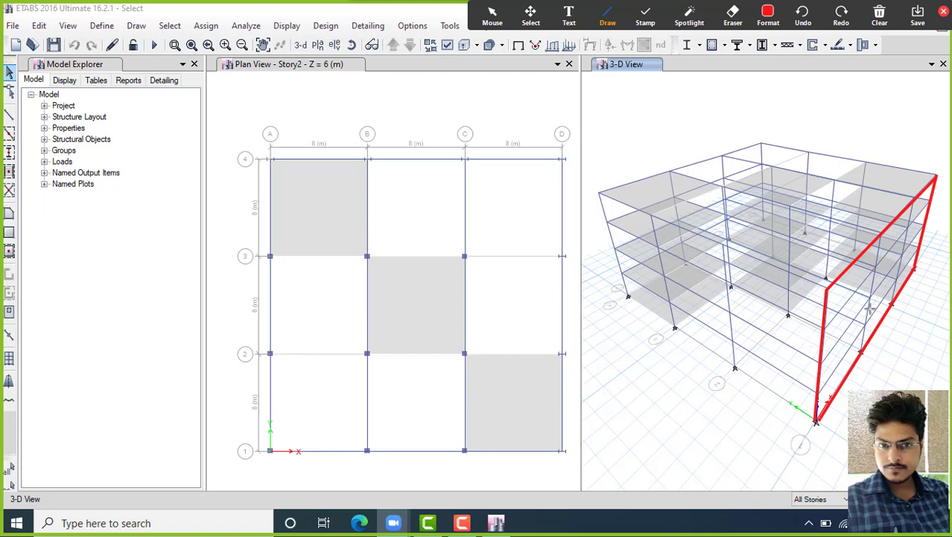
key(ctrl)
drag(265, 451, 568, 452)
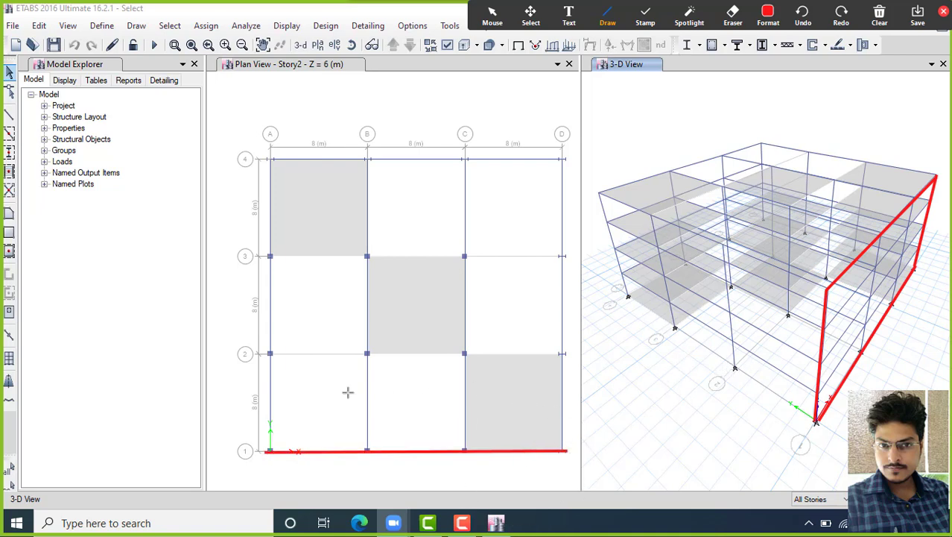
drag(268, 353, 563, 354)
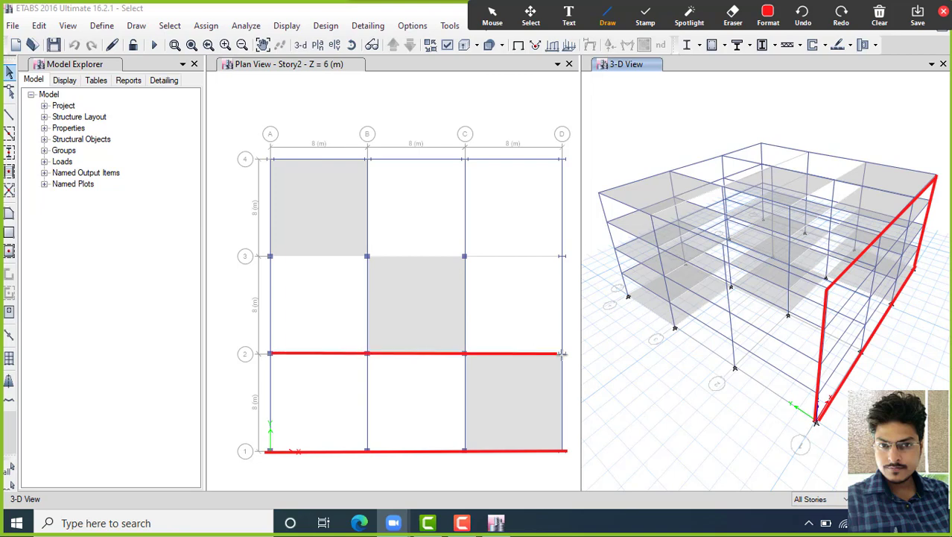
mouse_move(735, 366)
mouse_down()
mouse_move(725, 242)
mouse_move(890, 173)
mouse_move(861, 253)
mouse_move(811, 279)
mouse_move(741, 341)
mouse_move(735, 366)
mouse_up()
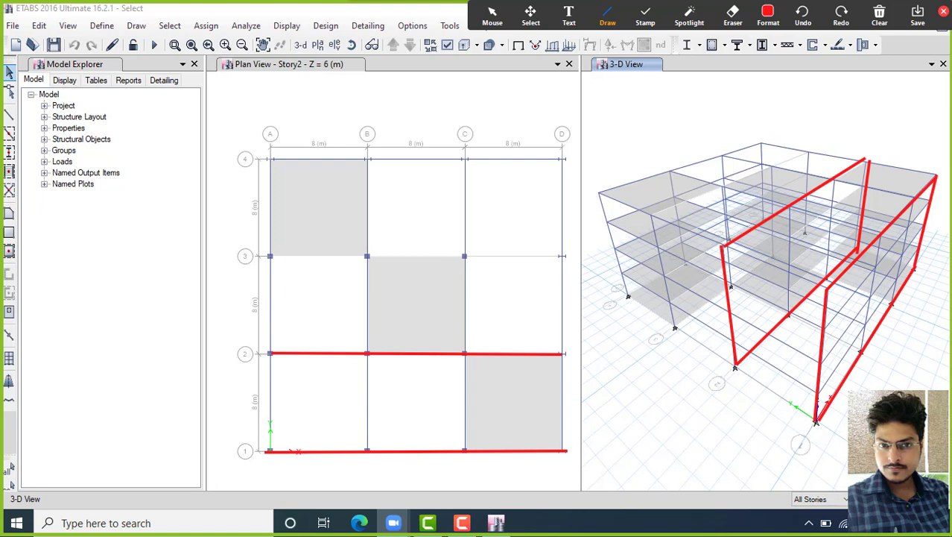
Step: Label the frames freehand with circled 1 and 2 in both views, and write 3 and 4 on their grid lines in plan
click(607, 16)
click(604, 47)
mouse_move(836, 350)
mouse_down()
mouse_move(845, 369)
mouse_move(830, 350)
mouse_move(836, 344)
mouse_up()
mouse_move(532, 432)
mouse_down()
mouse_move(532, 468)
mouse_move(550, 431)
mouse_up()
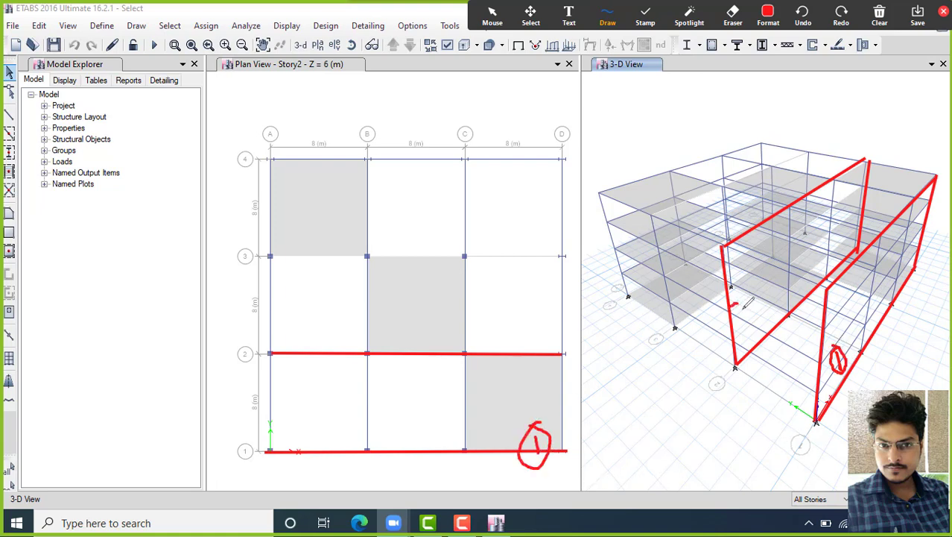
mouse_move(747, 304)
mouse_down()
mouse_move(759, 313)
mouse_move(745, 345)
mouse_move(742, 297)
mouse_up()
mouse_move(522, 340)
mouse_down()
mouse_move(528, 354)
mouse_move(556, 355)
mouse_move(523, 321)
mouse_up()
mouse_move(500, 257)
mouse_down()
mouse_move(516, 268)
mouse_move(496, 282)
mouse_up()
mouse_move(504, 139)
mouse_down()
mouse_move(526, 158)
mouse_move(521, 192)
mouse_up()
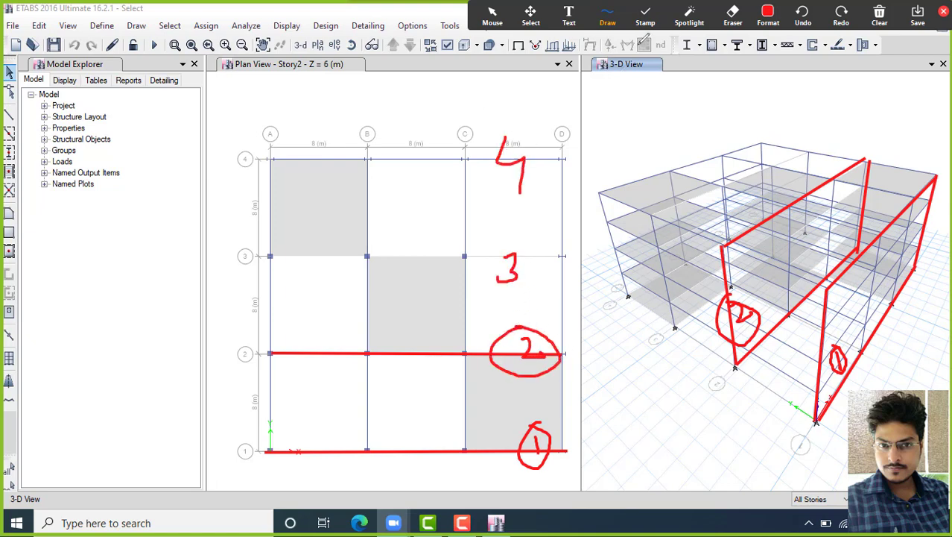
Step: Erase all red annotations from the plan and 3-D views and return to the normal pointer
click(768, 13)
click(733, 14)
mouse_move(580, 106)
mouse_down()
mouse_move(519, 238)
mouse_move(527, 485)
mouse_move(642, 378)
mouse_move(568, 422)
mouse_move(719, 223)
mouse_move(777, 317)
mouse_move(891, 319)
mouse_move(914, 304)
mouse_up()
click(493, 13)
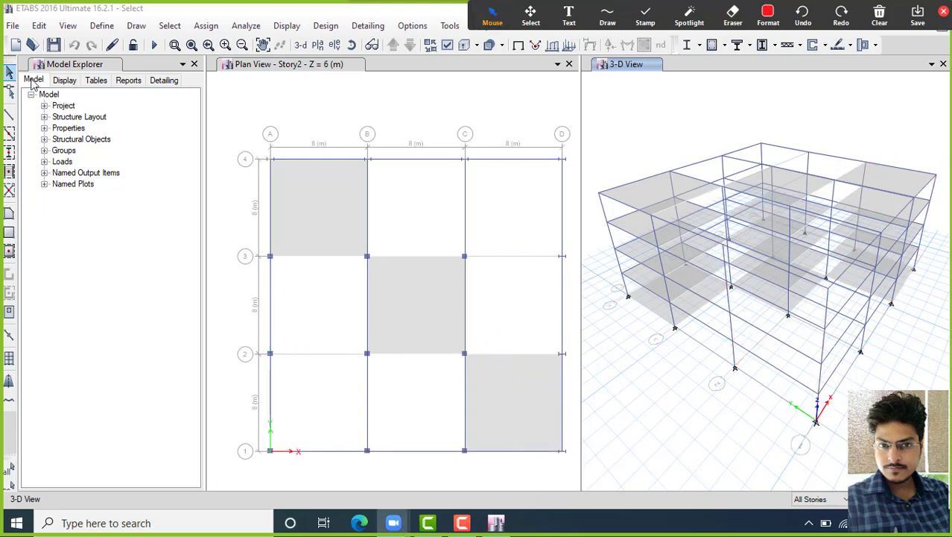
Step: Select the XZ plane on grid line 1 by coordinate specification from the plan joint at B-1, and clear the selection
click(172, 29)
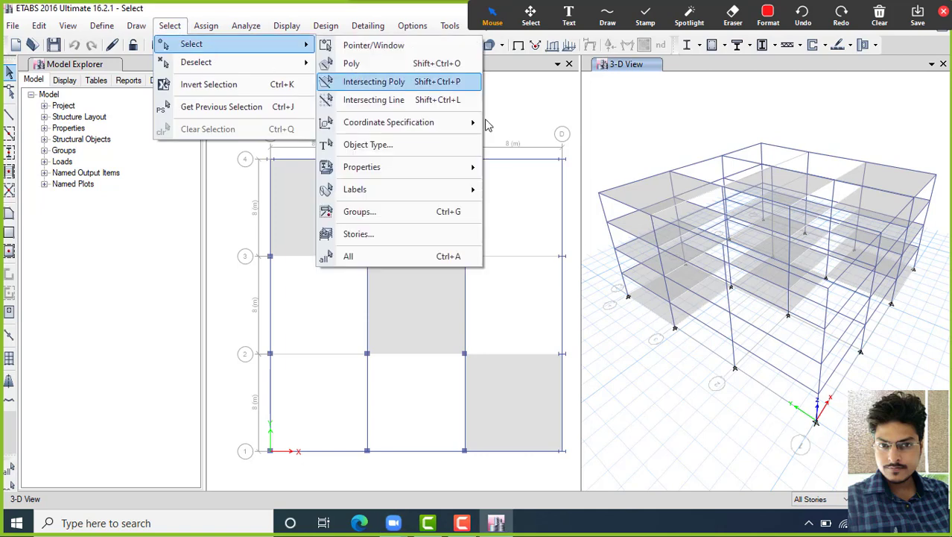
click(286, 67)
click(170, 25)
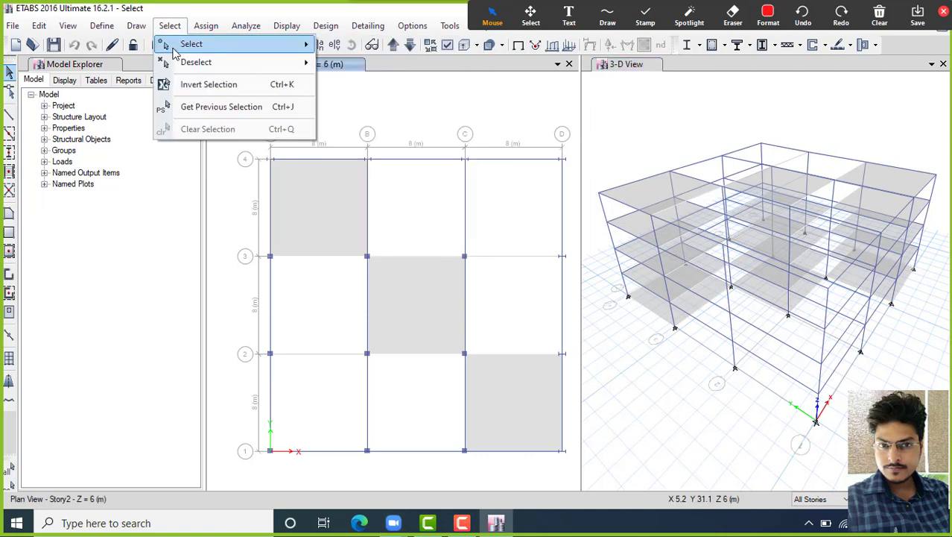
mouse_move(190, 44)
mouse_move(424, 128)
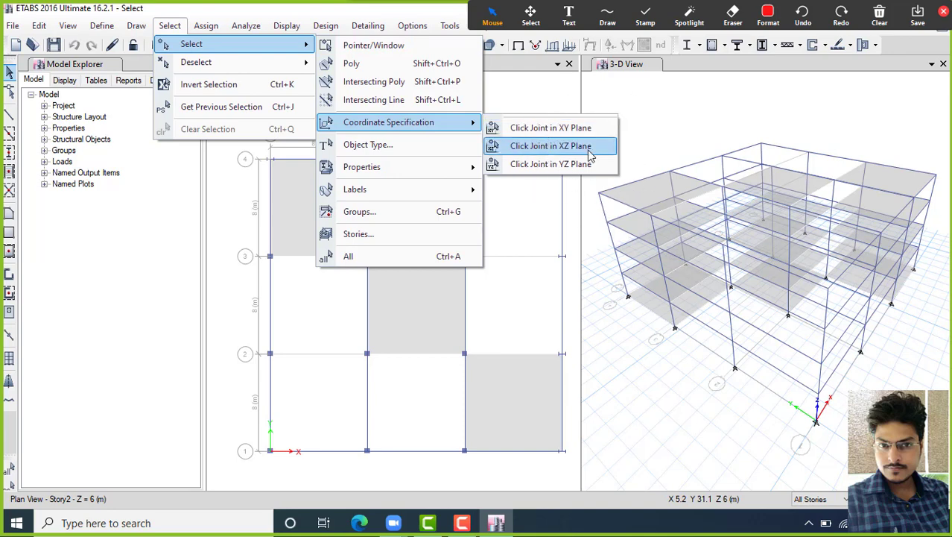
click(551, 146)
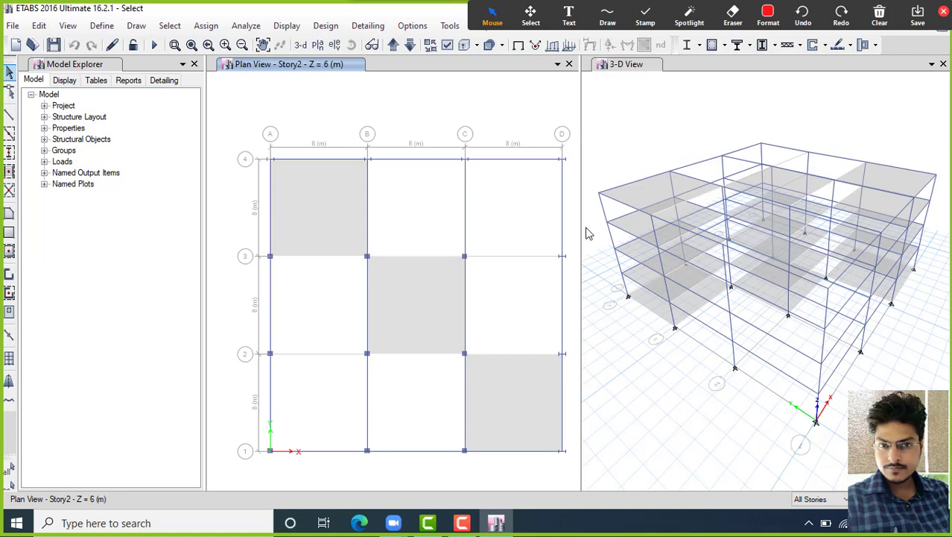
click(368, 451)
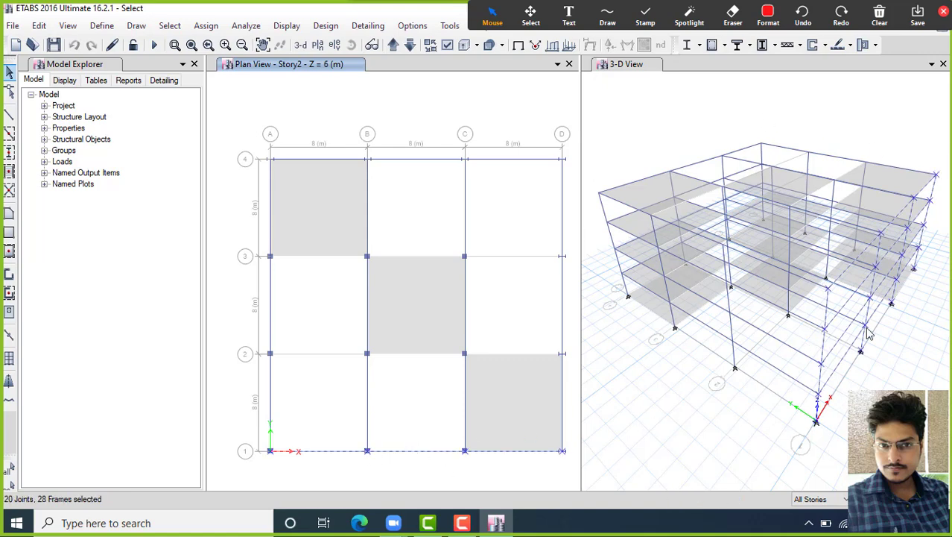
key(ctrl+q)
Step: Select the XZ plane on grid line 4 by coordinate specification from the plan joint at B-4, and clear the selection
click(183, 28)
mouse_move(215, 48)
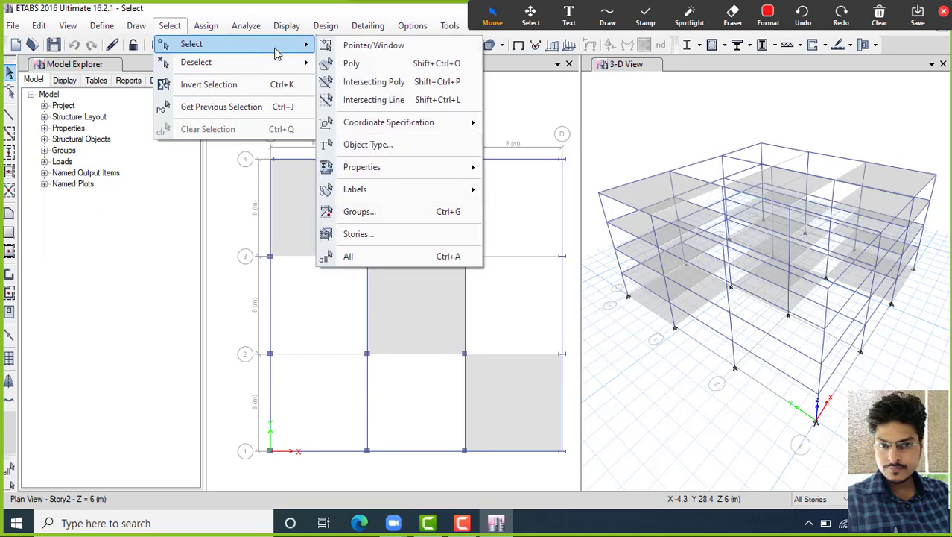
mouse_move(432, 126)
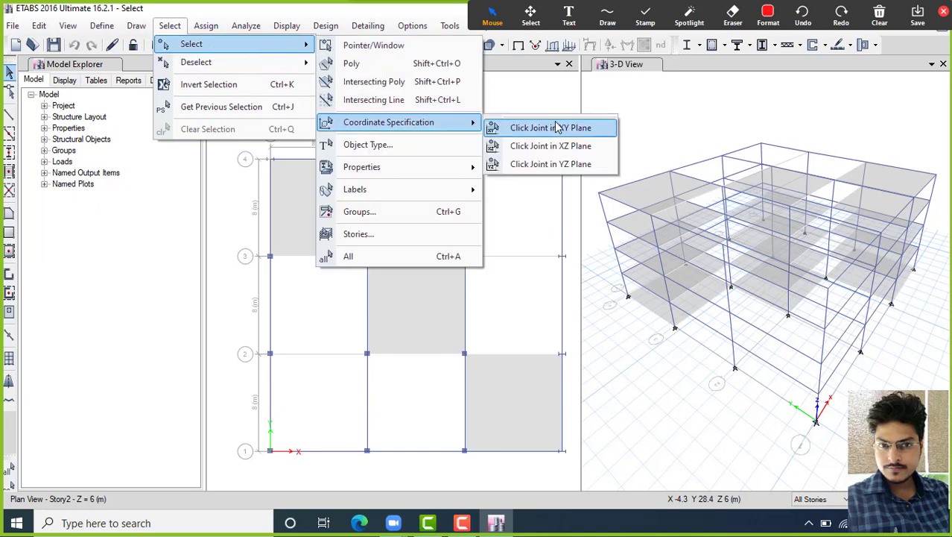
click(569, 153)
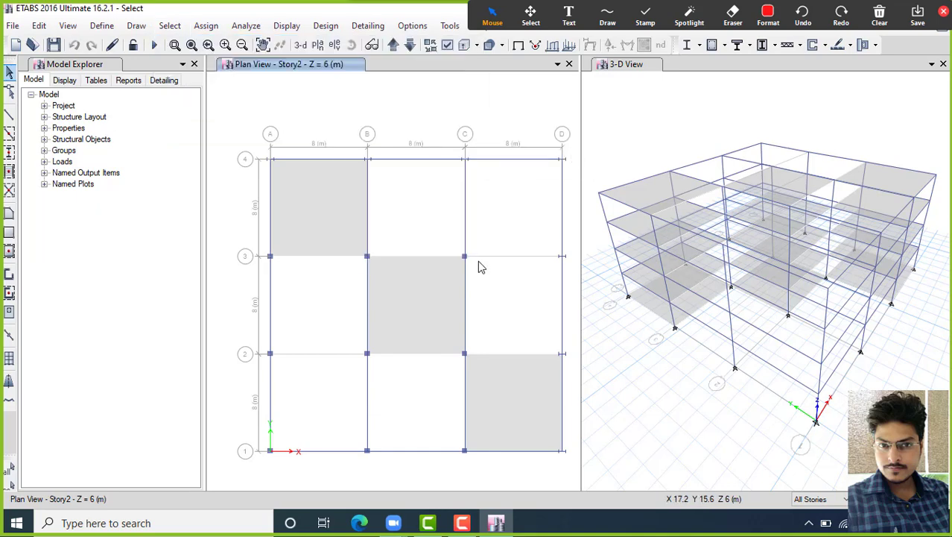
click(370, 163)
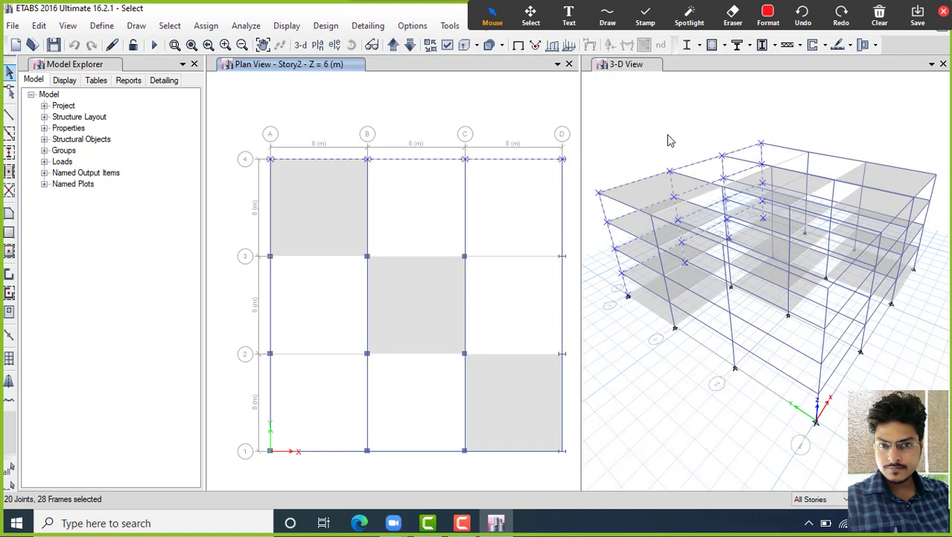
key(ctrl+q)
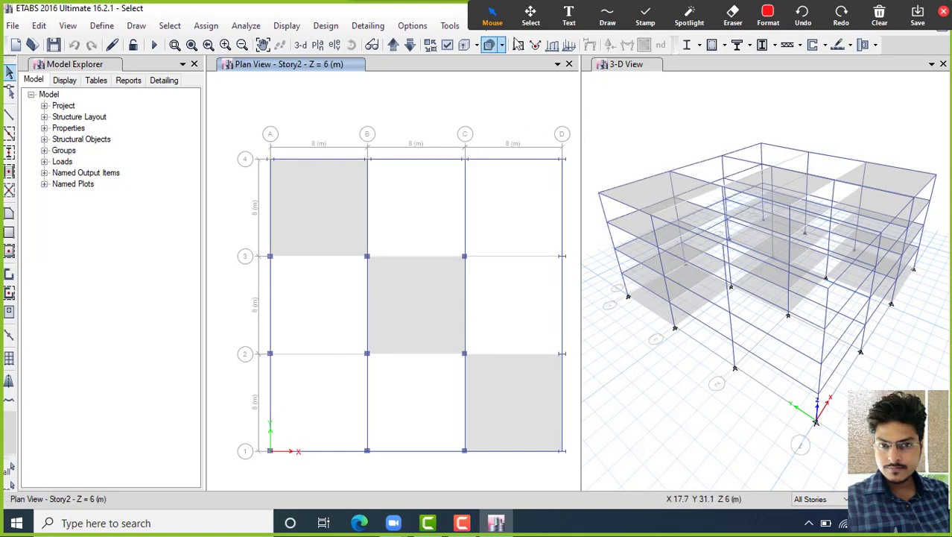
Step: Outline the grid line A frame in red in the 3-D view and trace grid line A from 1 to 4 in plan
click(605, 17)
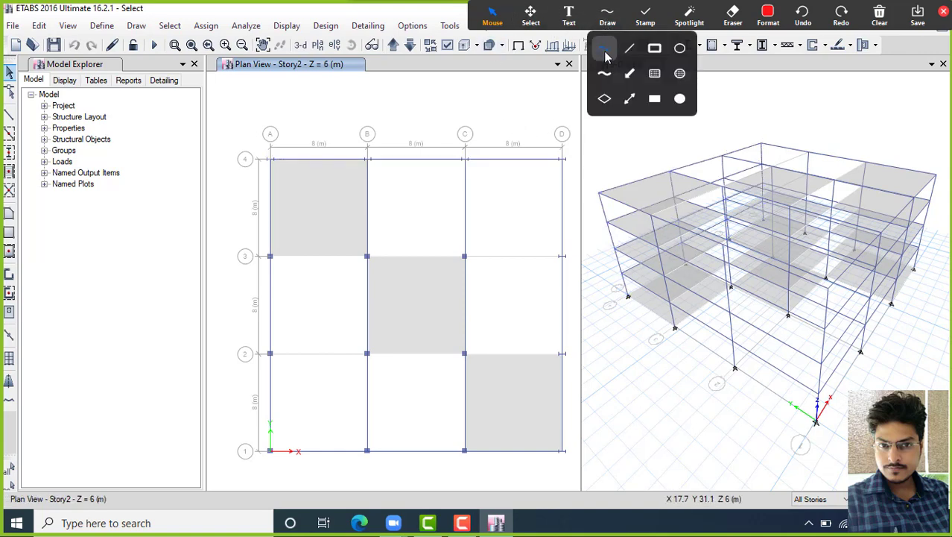
click(605, 52)
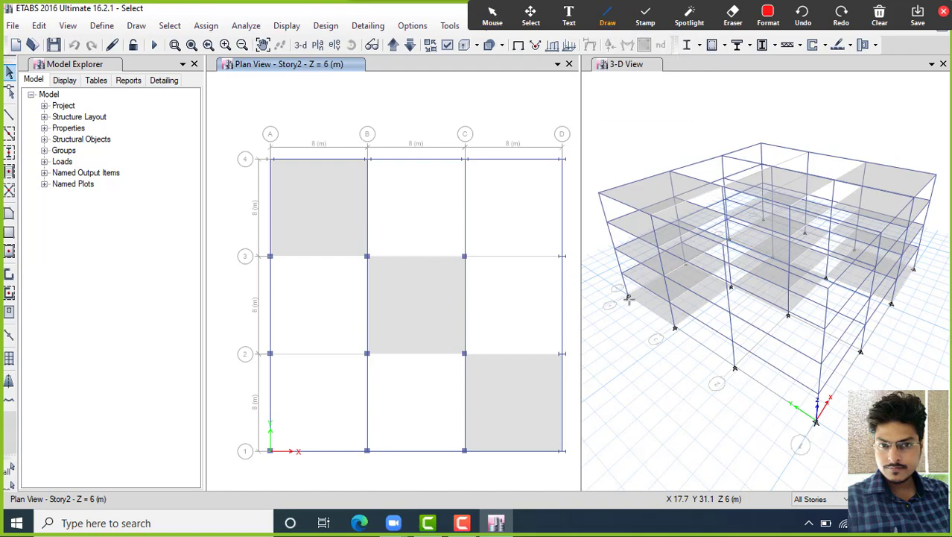
mouse_move(628, 298)
mouse_down()
mouse_move(818, 422)
mouse_move(827, 289)
mouse_move(801, 284)
mouse_up()
mouse_move(734, 268)
mouse_down()
mouse_move(600, 210)
mouse_move(600, 195)
mouse_move(626, 303)
mouse_up()
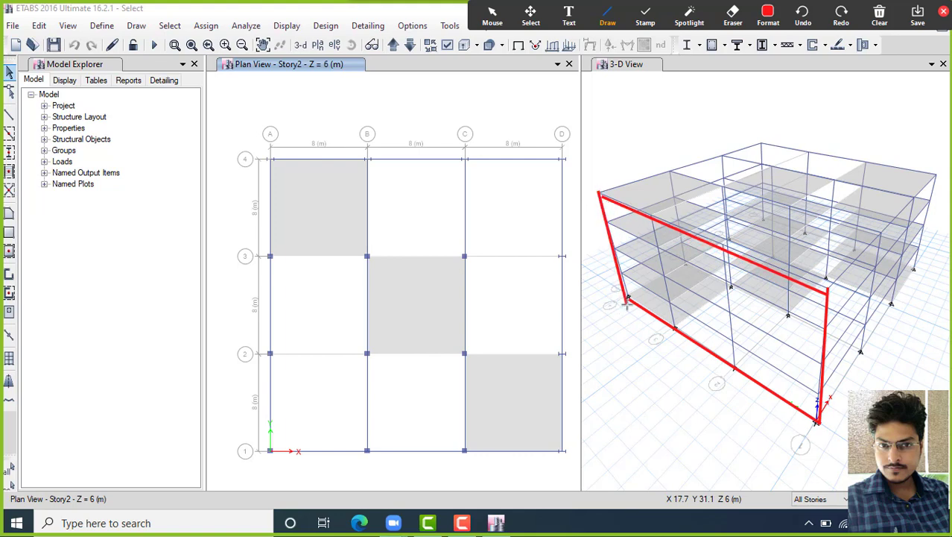
mouse_move(270, 449)
mouse_down()
mouse_move(281, 334)
mouse_move(271, 153)
mouse_up()
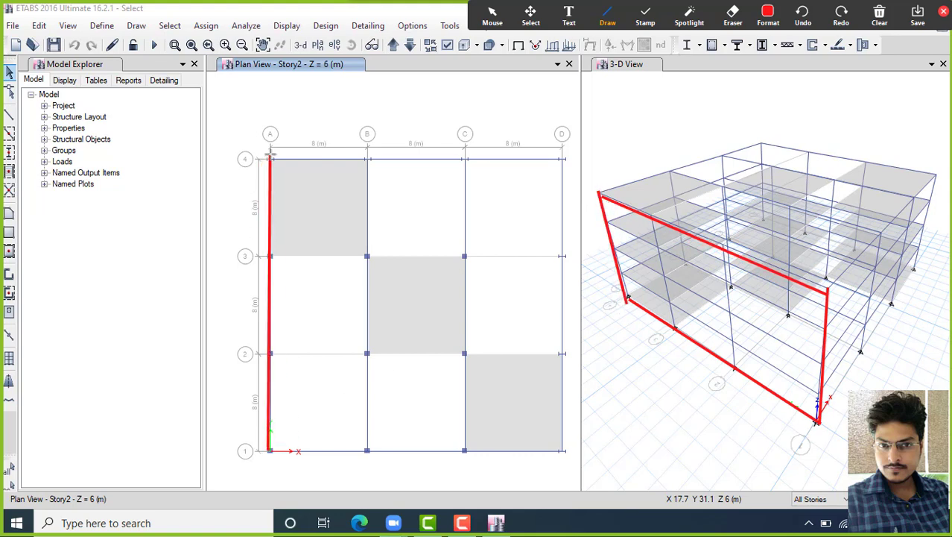
Step: Erase the red outline in the 3-D view and the red line in plan, and return to the normal pointer
click(729, 17)
mouse_move(664, 260)
mouse_down()
mouse_move(593, 253)
mouse_move(845, 324)
mouse_up()
drag(332, 274, 270, 294)
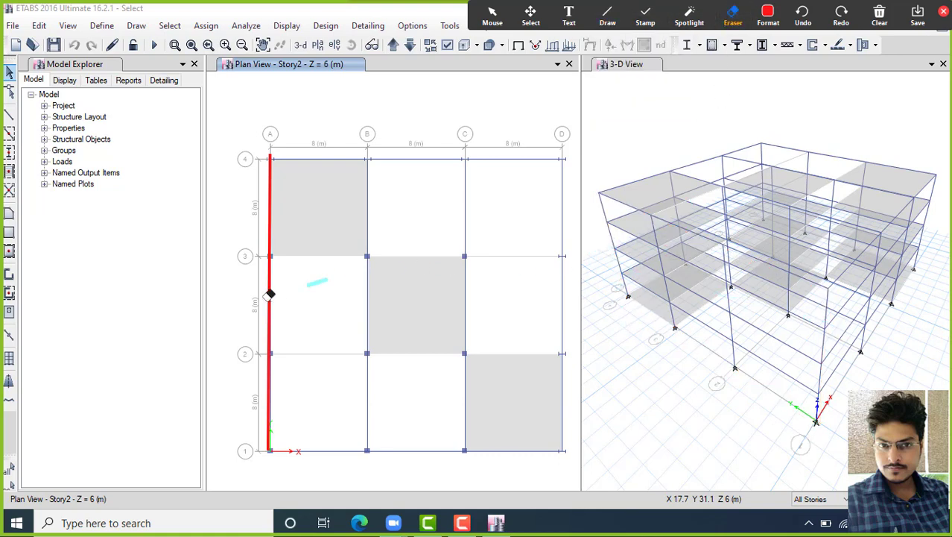
click(492, 16)
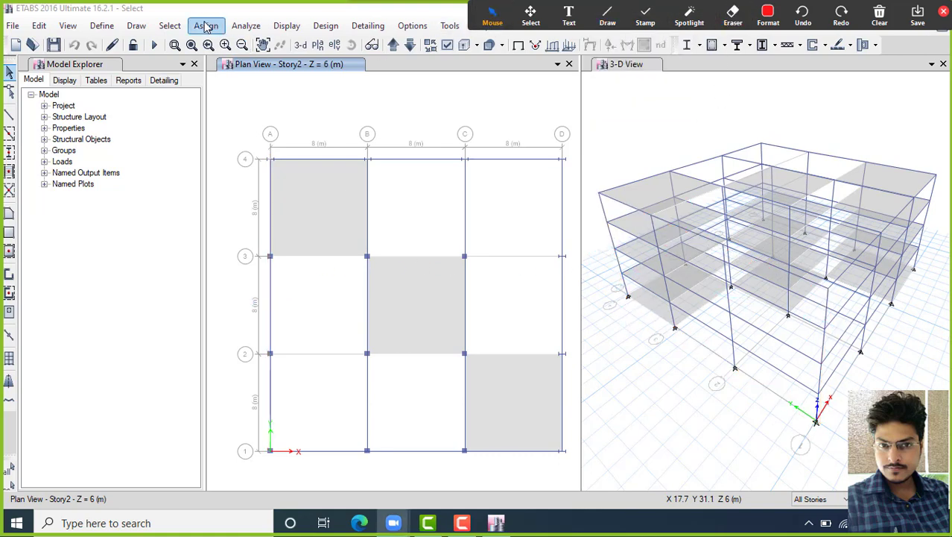
Step: Select the YZ plane on grid line A by coordinate specification from the plan joint at A-3, and clear the selection
click(170, 25)
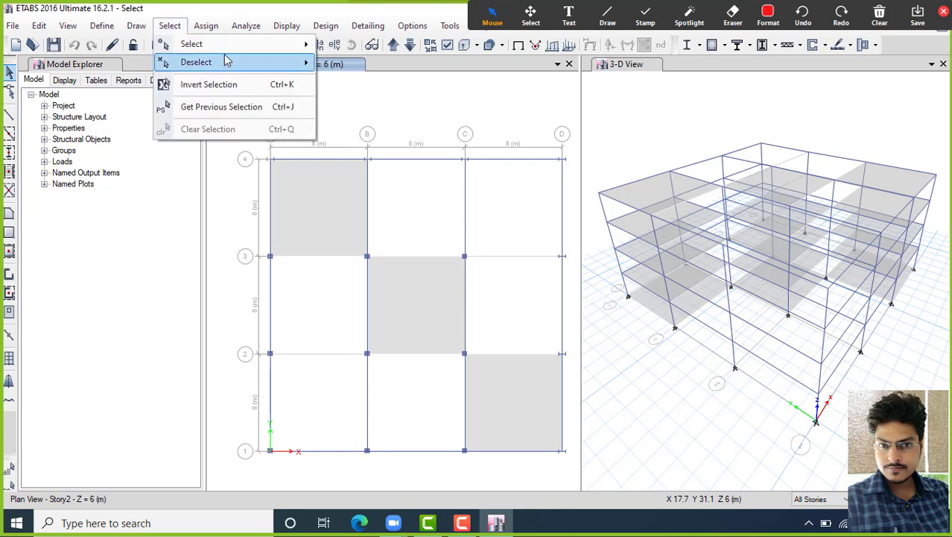
mouse_move(225, 46)
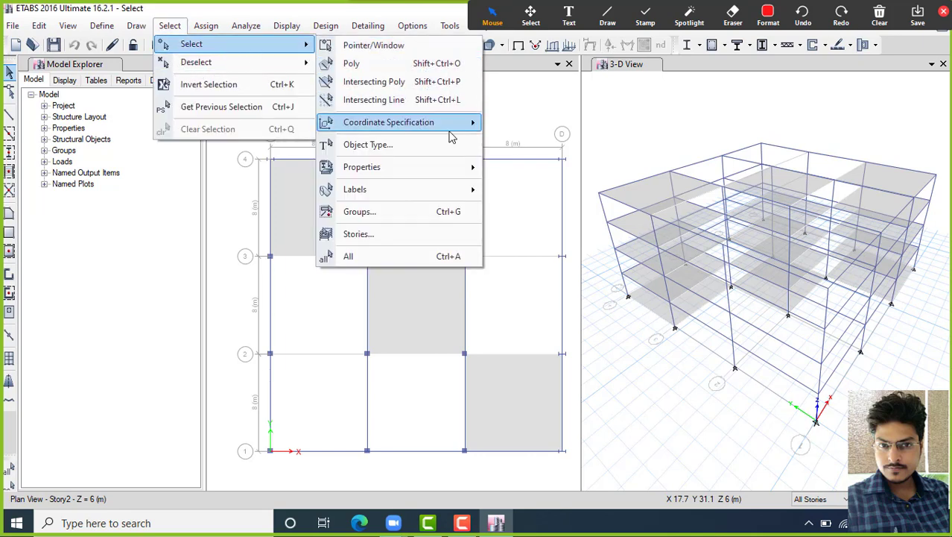
mouse_move(418, 125)
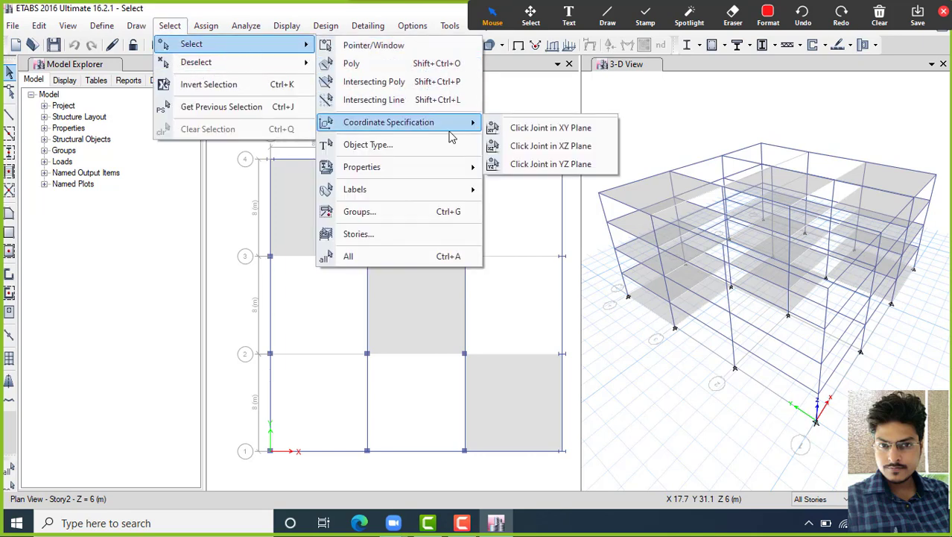
click(582, 168)
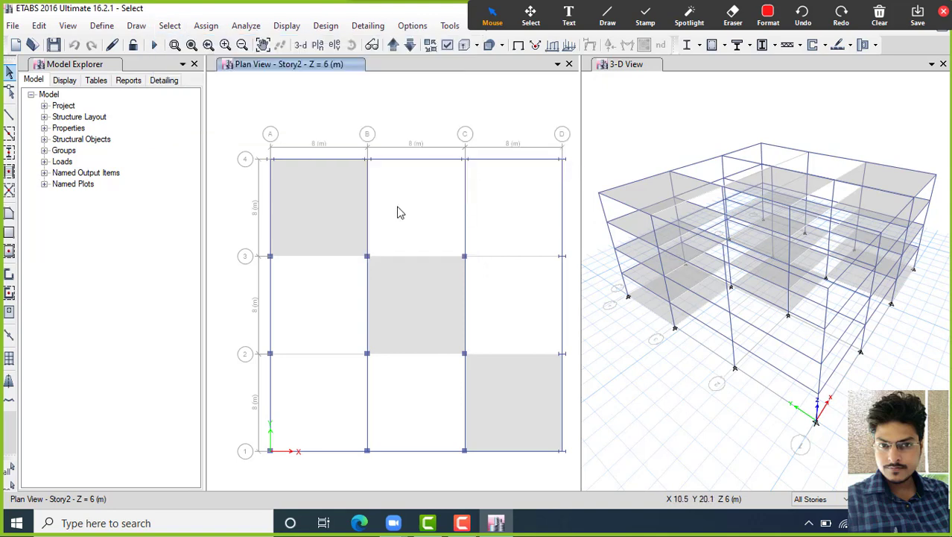
click(272, 258)
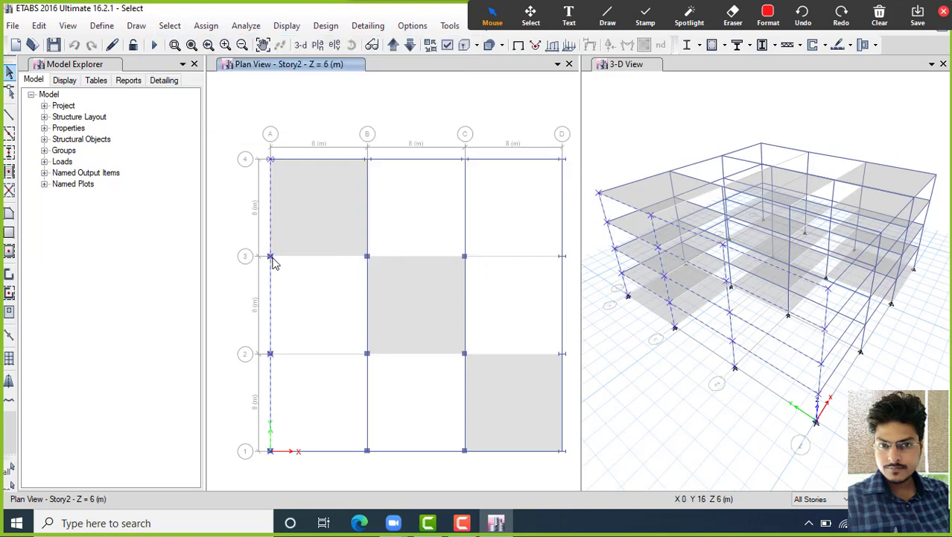
click(665, 279)
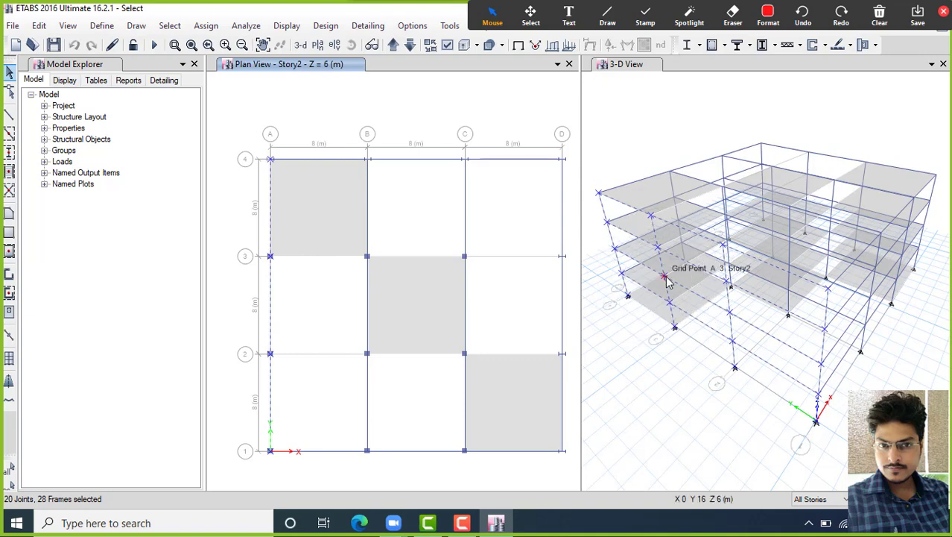
key(ctrl+q)
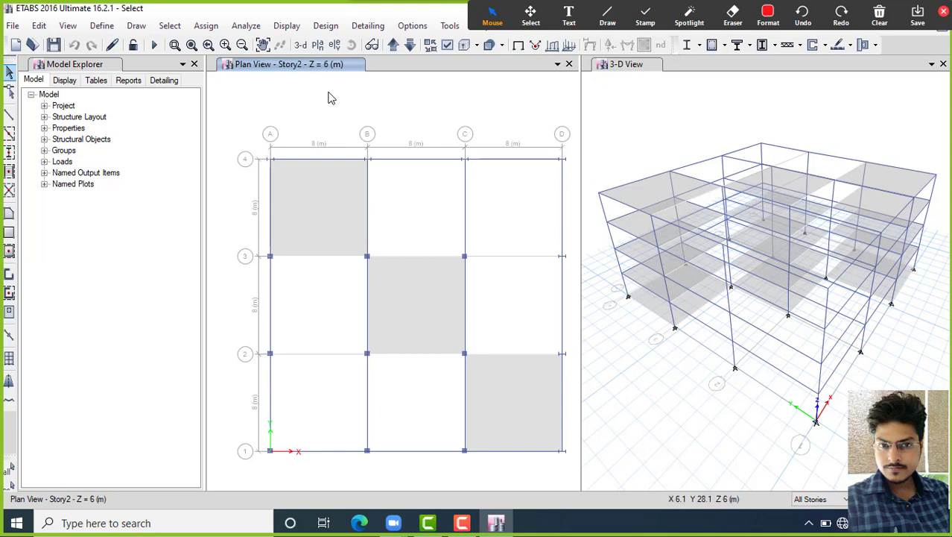
click(171, 26)
mouse_move(214, 49)
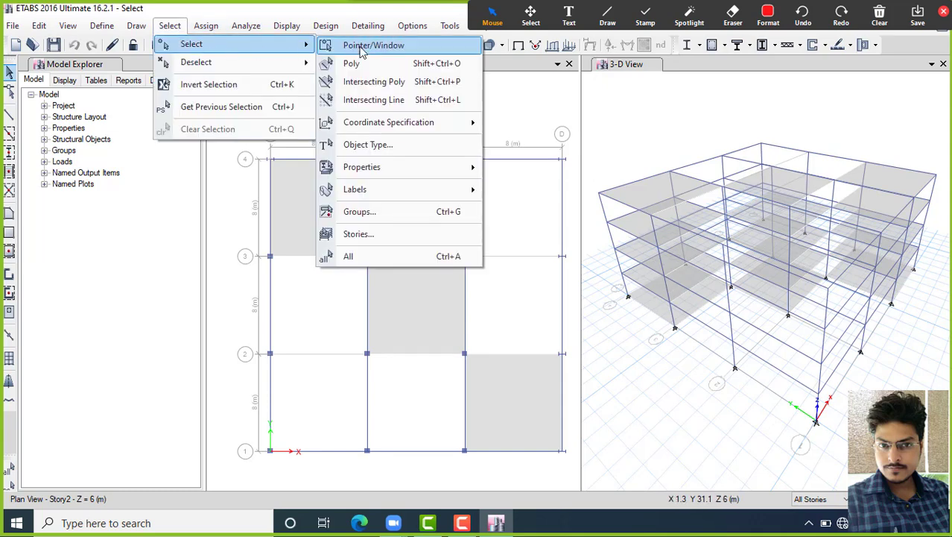
click(427, 146)
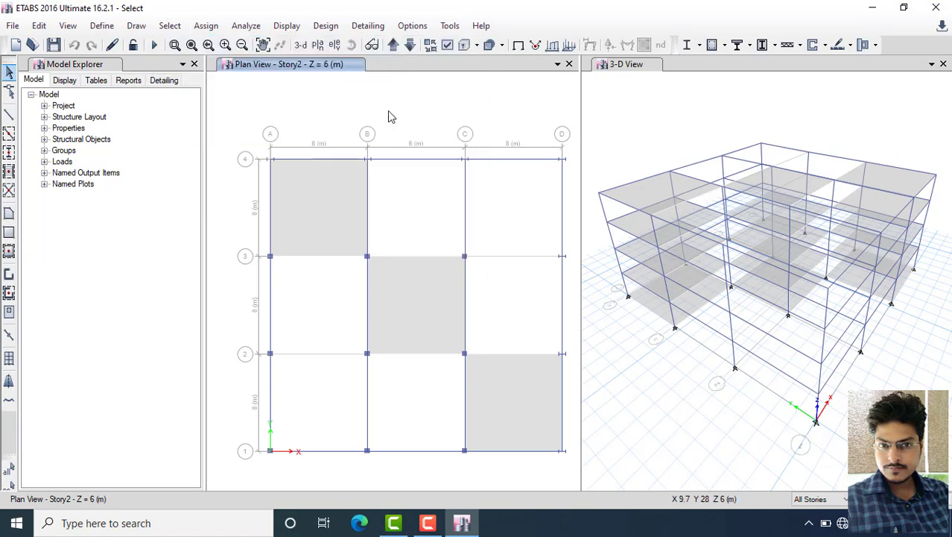
Step: Open selection by object type and go through the available types, including Joints, Columns, Beams, Braces, Null Lines and Floors
click(170, 25)
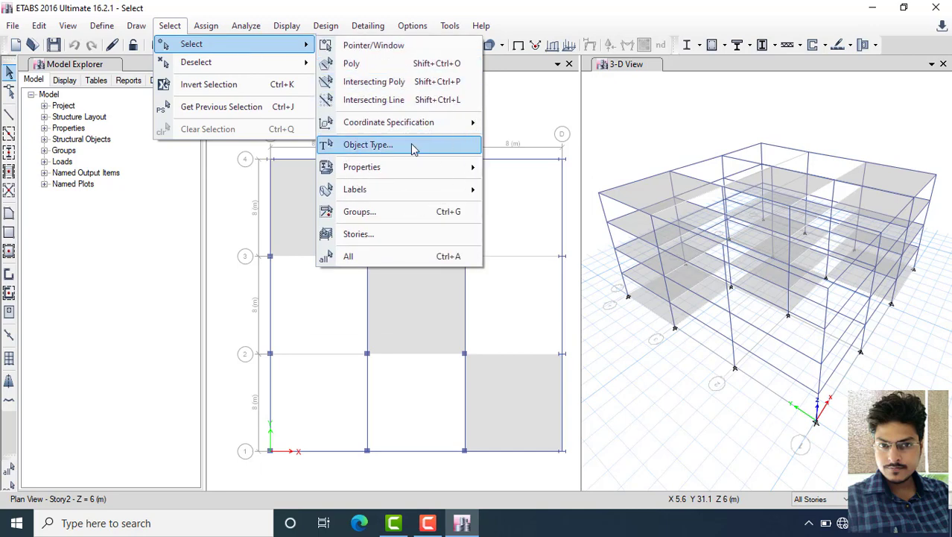
click(415, 147)
click(419, 162)
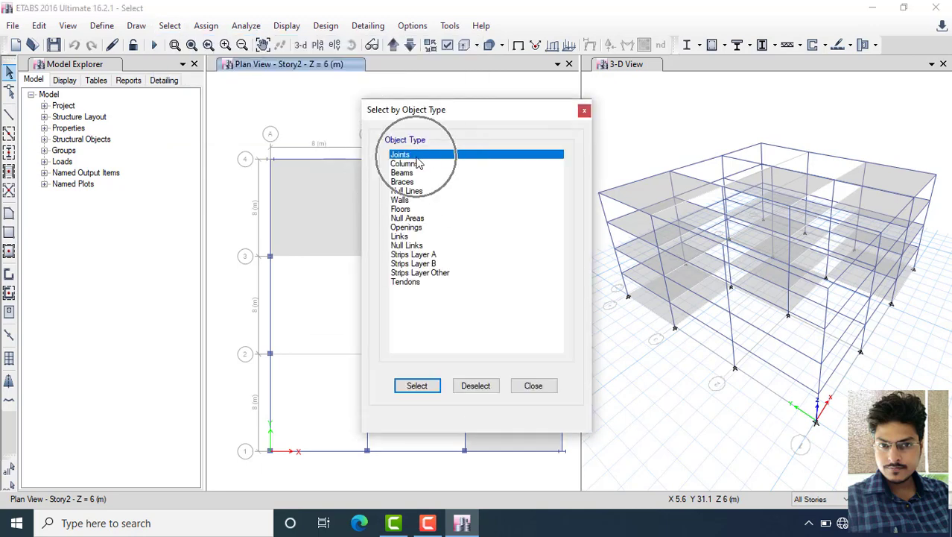
click(417, 166)
click(412, 172)
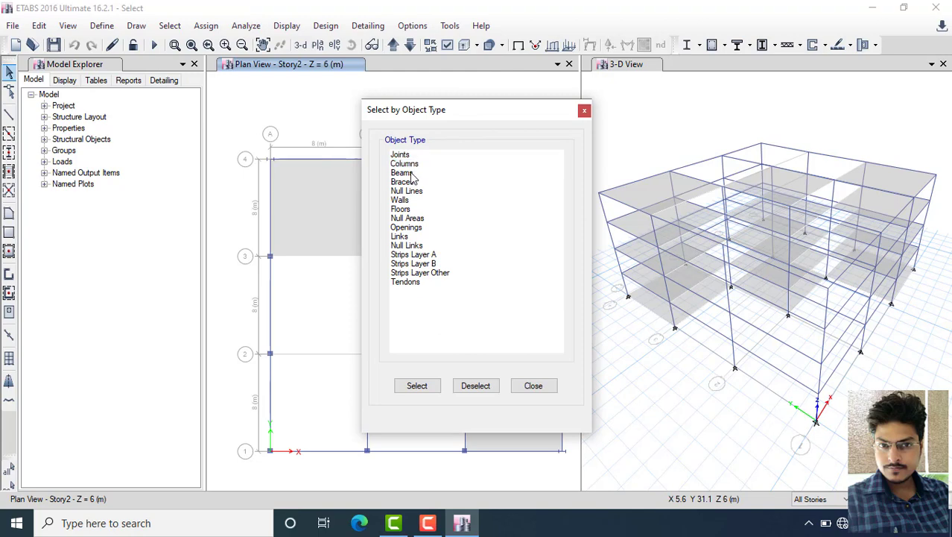
click(411, 174)
click(415, 183)
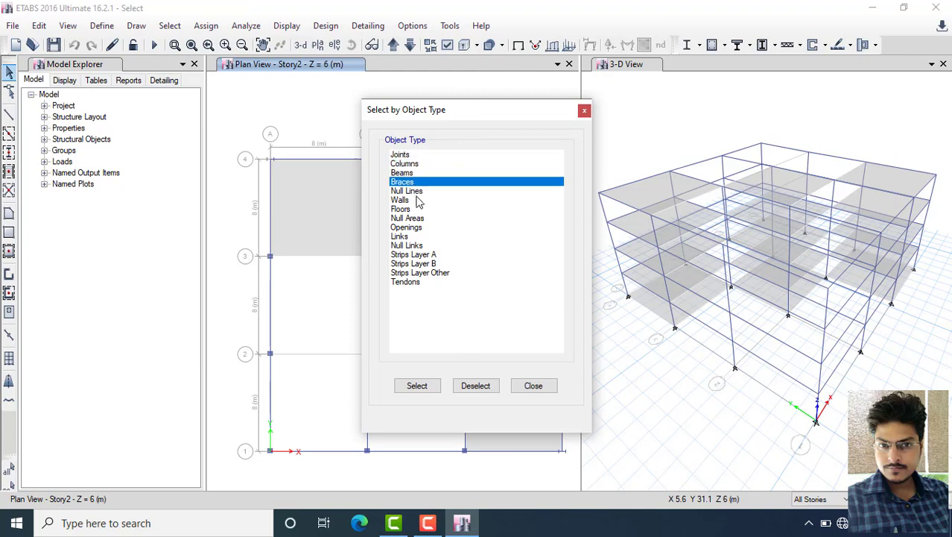
click(418, 193)
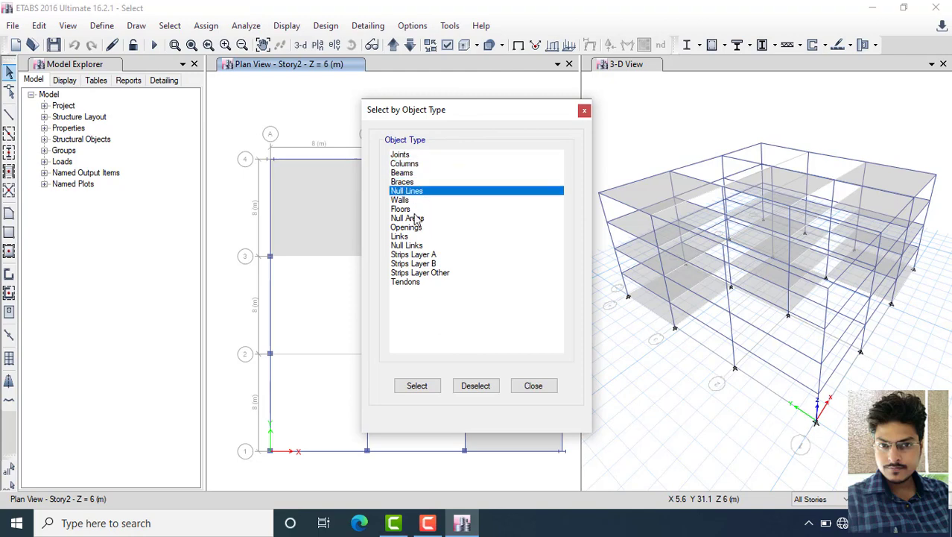
click(416, 210)
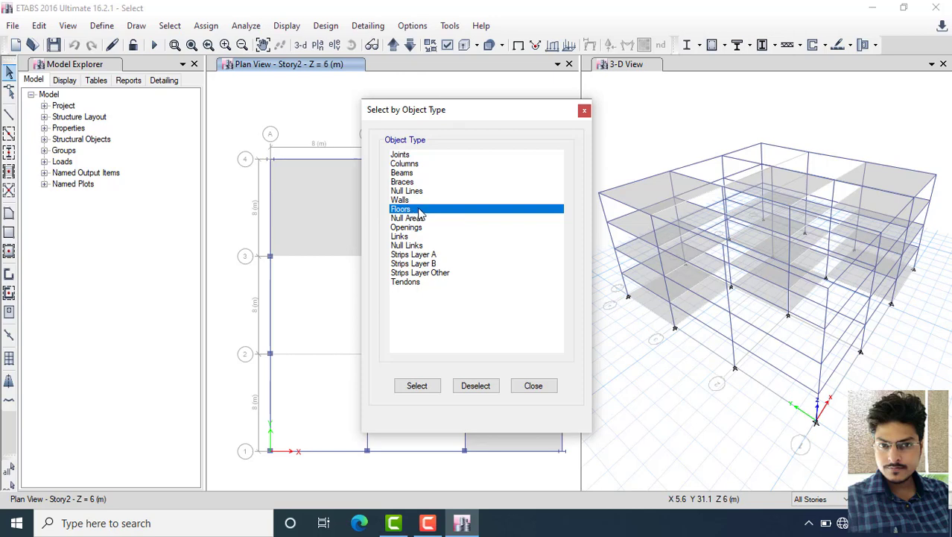
Step: Select all joints by object type, move the dialog clear of the model views, and deselect the joints
click(412, 155)
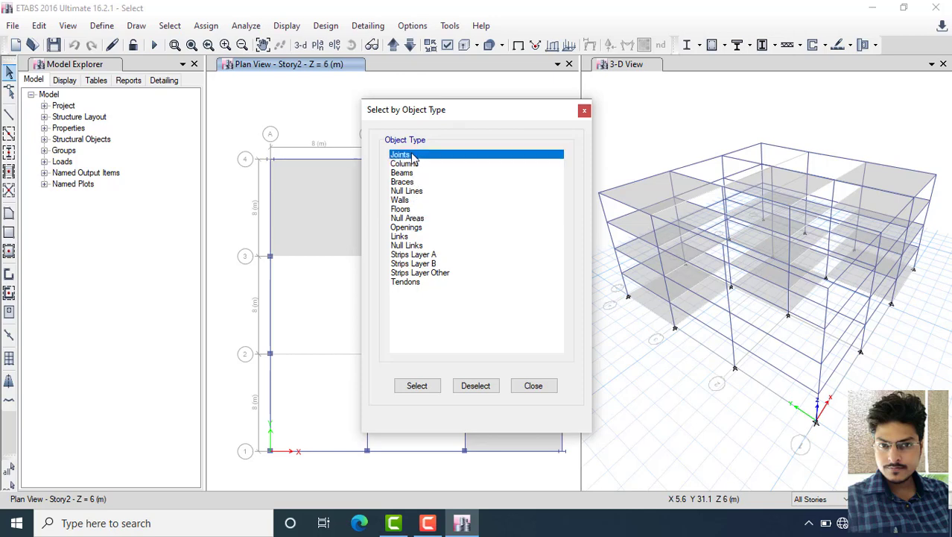
click(417, 384)
drag(506, 122, 174, 97)
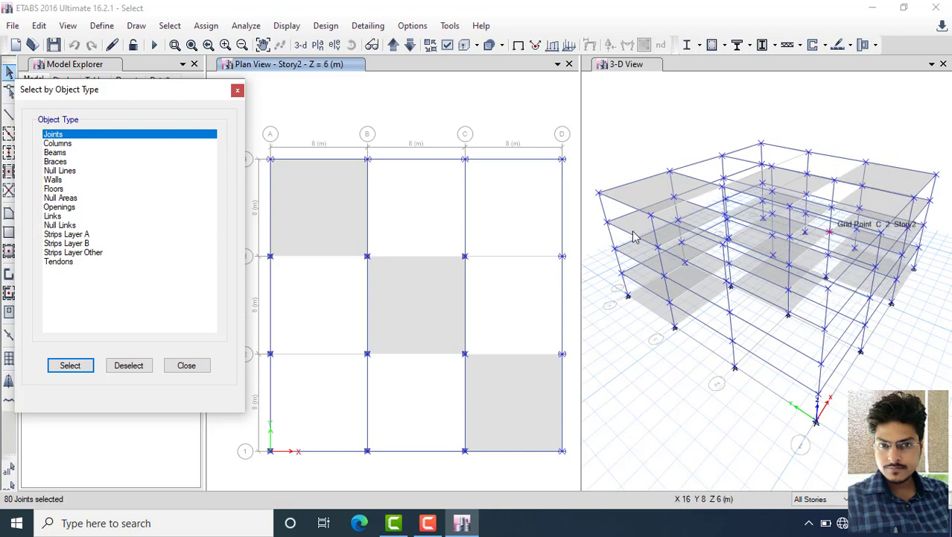
click(133, 372)
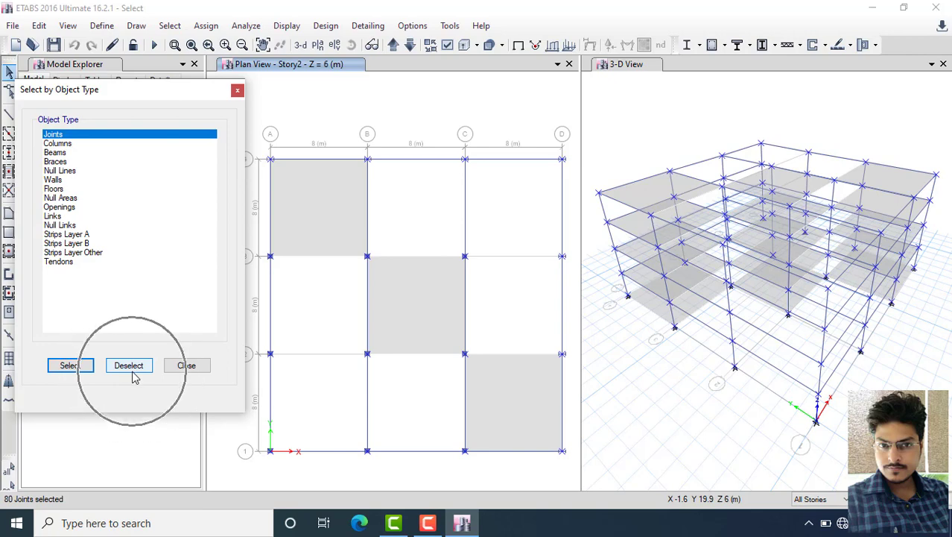
click(133, 369)
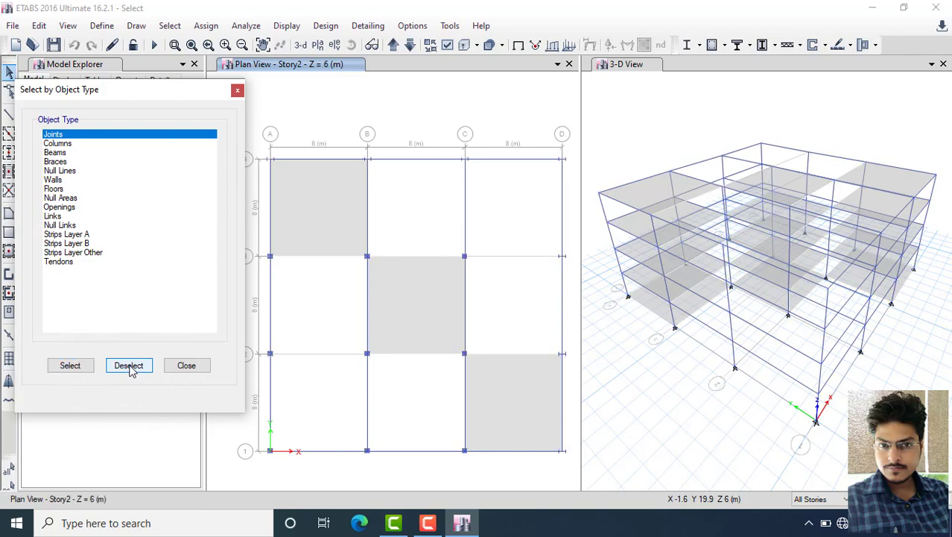
Step: Select all columns in the model by object type, and deselect them
click(71, 144)
click(72, 365)
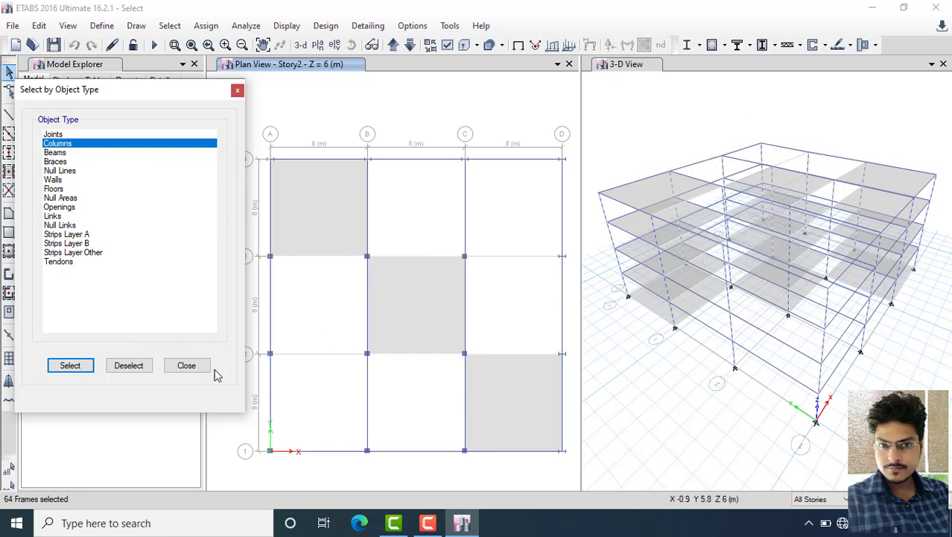
click(137, 368)
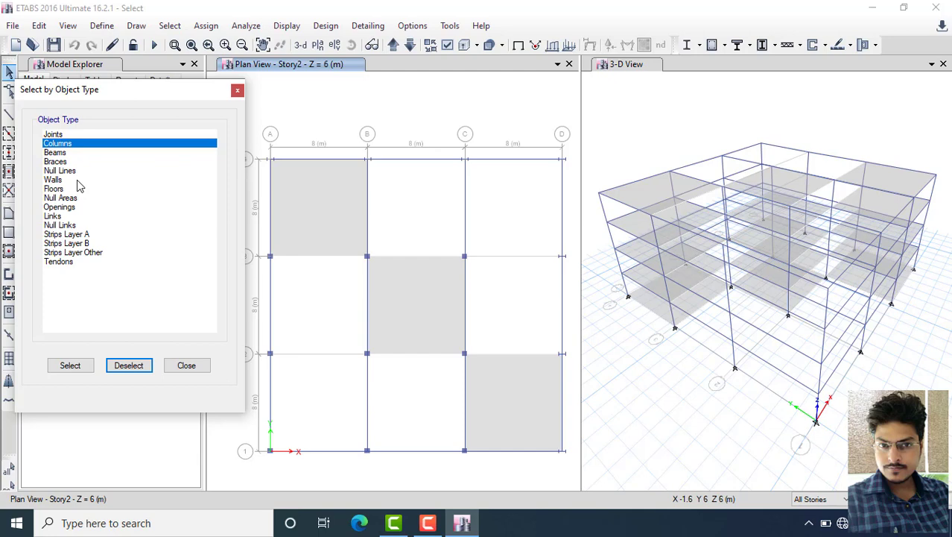
Step: Select columns and beams together by object type, deselect them, and close the object type dialog
click(67, 152)
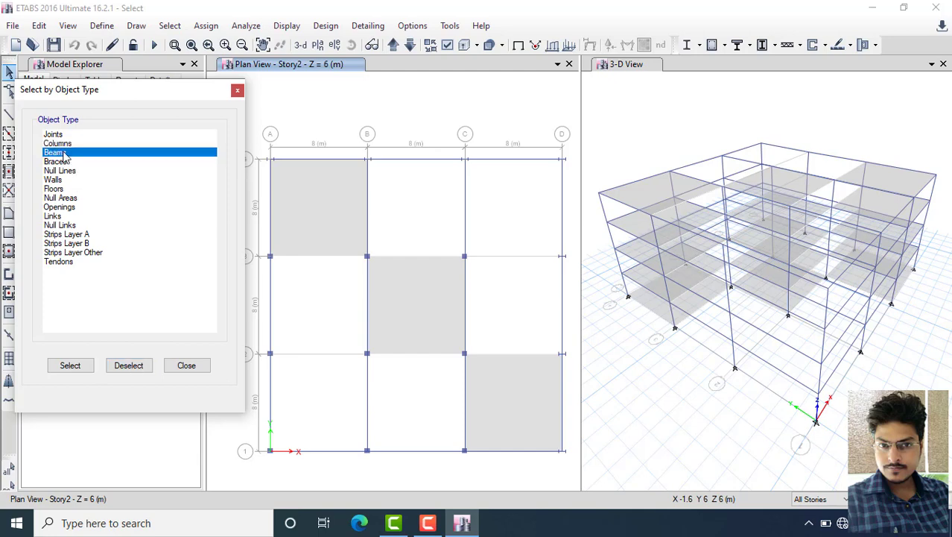
click(67, 144)
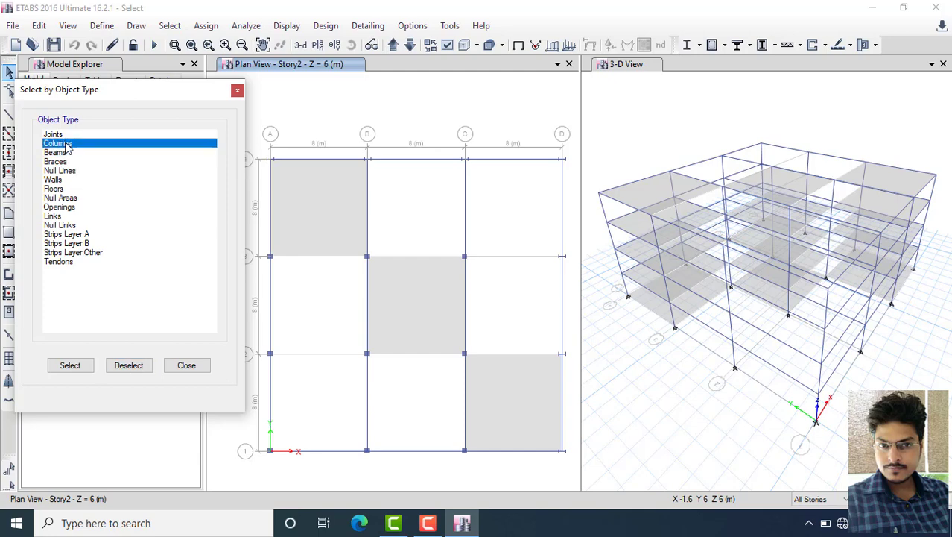
ctrl+click(67, 152)
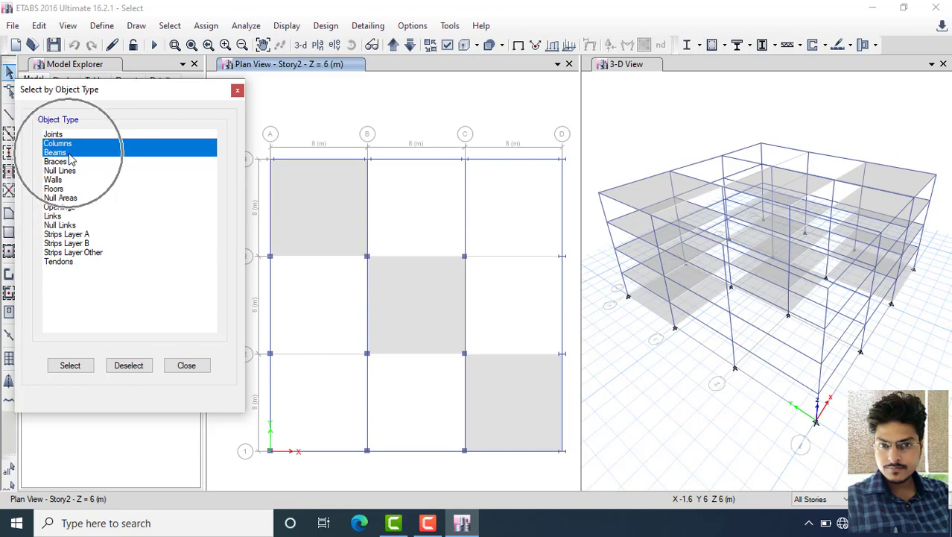
click(74, 366)
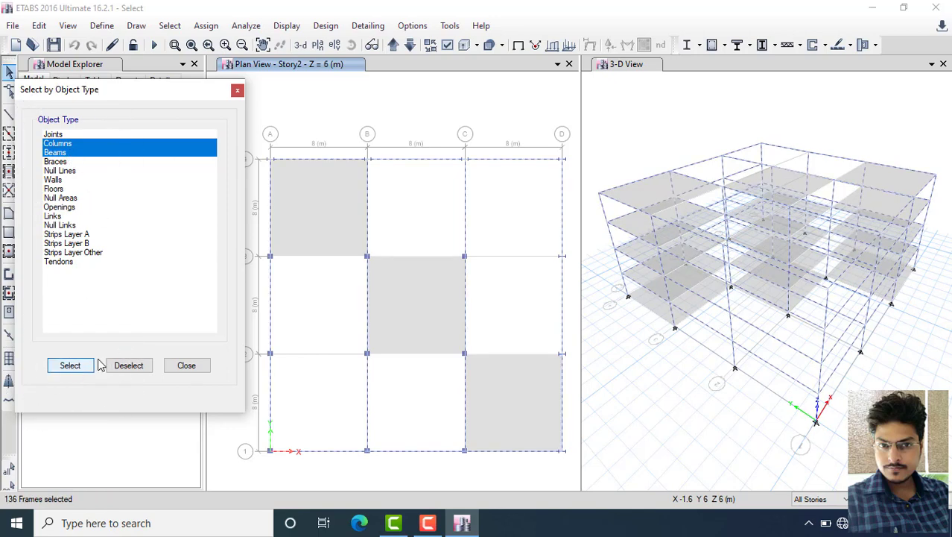
key(ctrl)
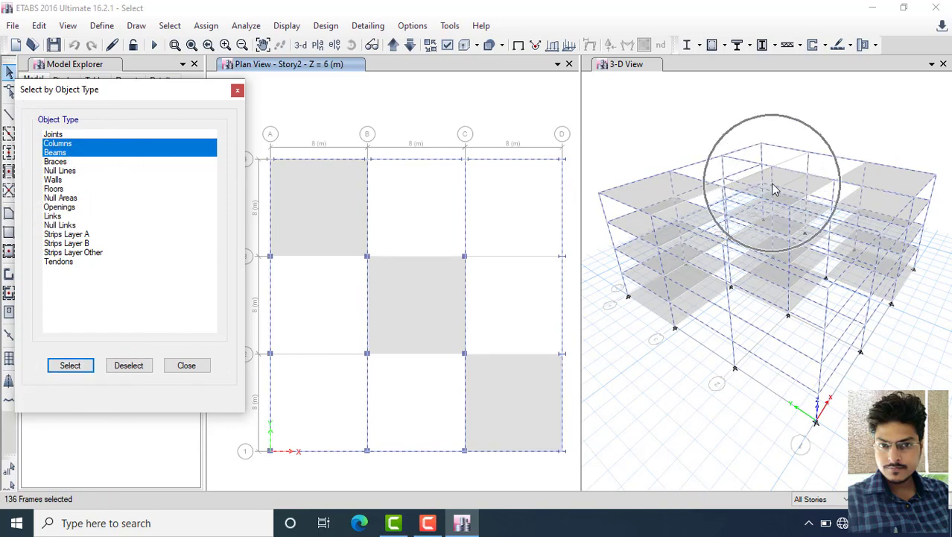
key(ctrl)
key(ctrl)
key(ctrl)
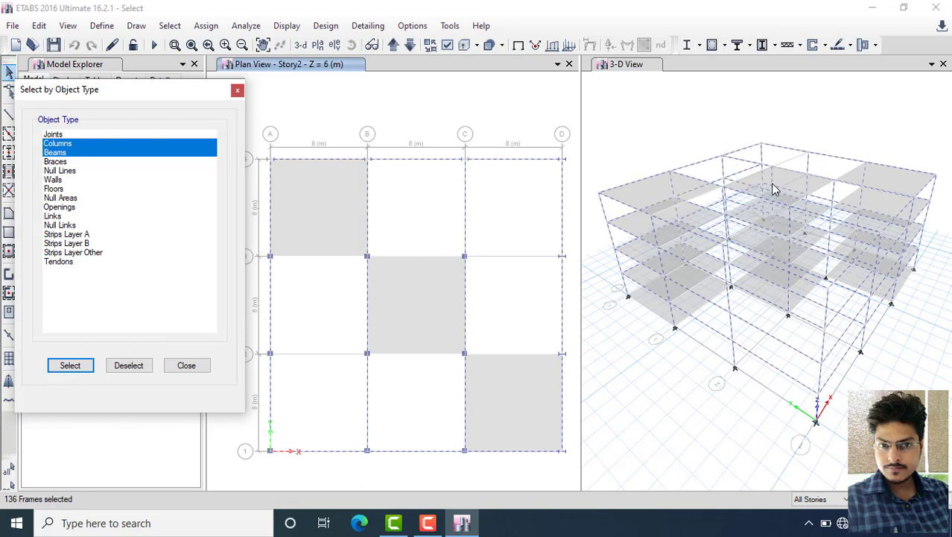
key(ctrl)
click(133, 365)
click(237, 91)
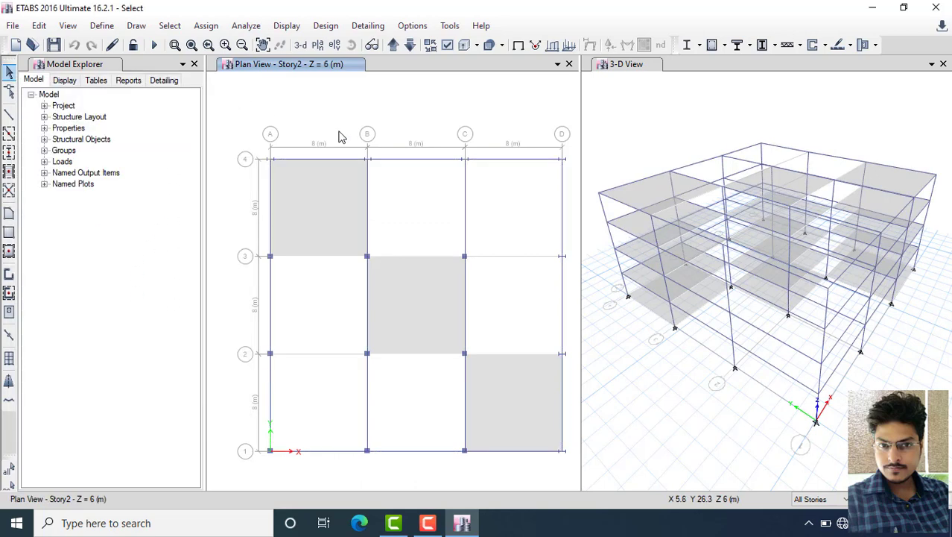
Step: Select all objects with the 4000Psi material by material property, and deselect them
click(169, 25)
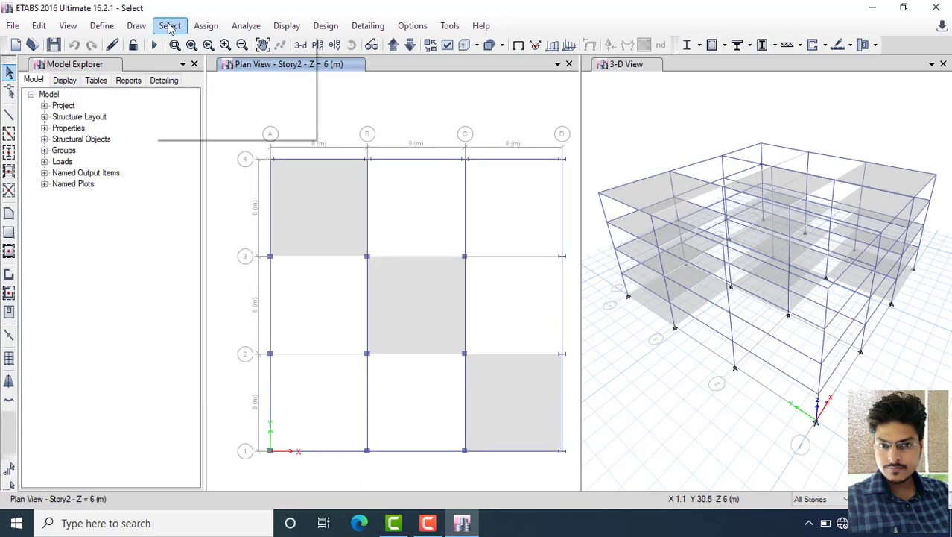
mouse_move(210, 49)
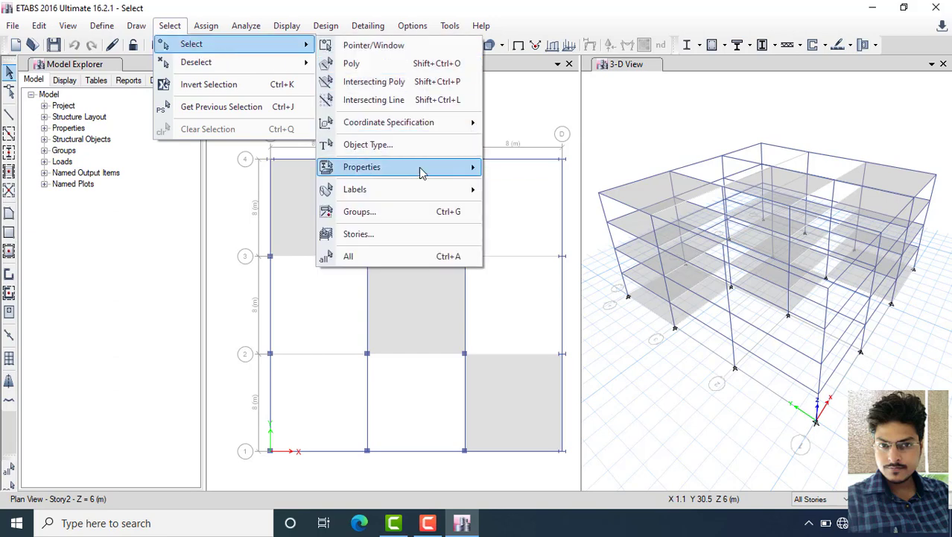
mouse_move(421, 171)
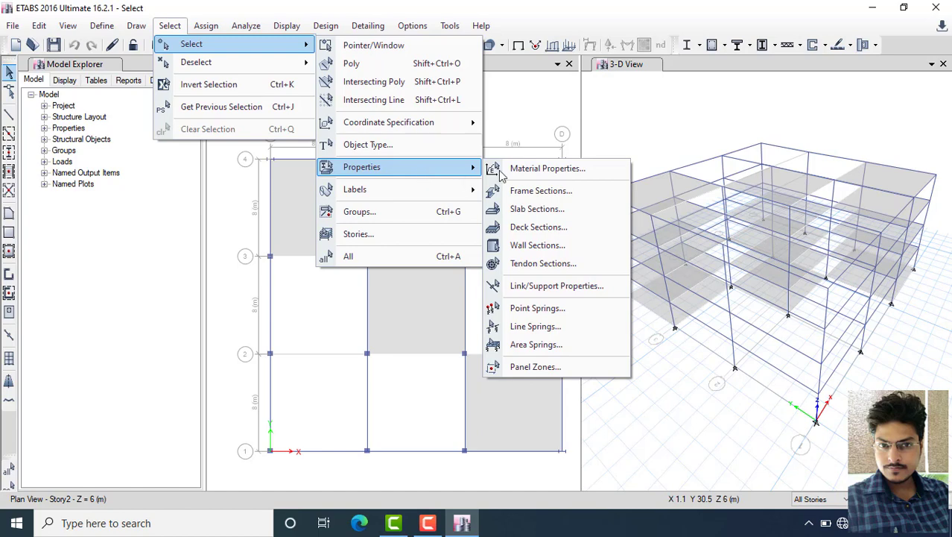
click(546, 168)
drag(525, 116, 263, 89)
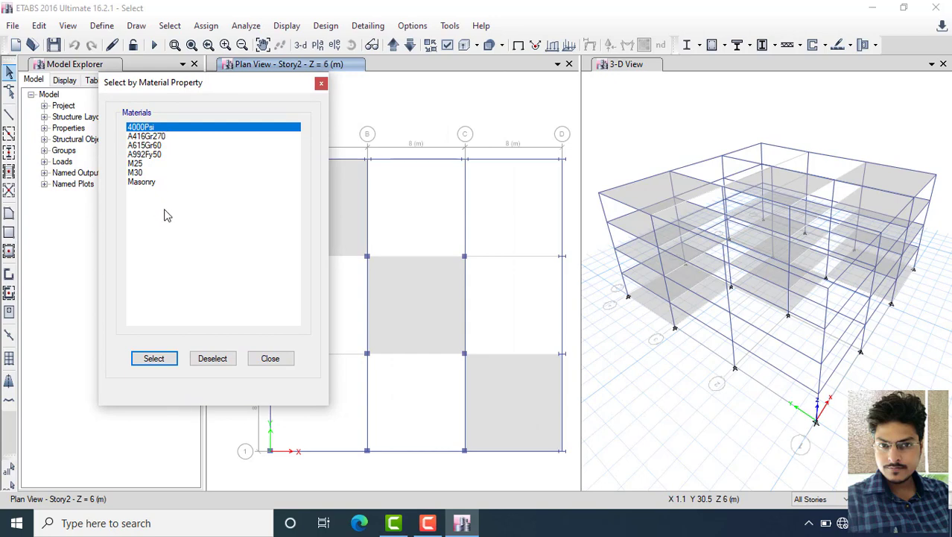
click(153, 361)
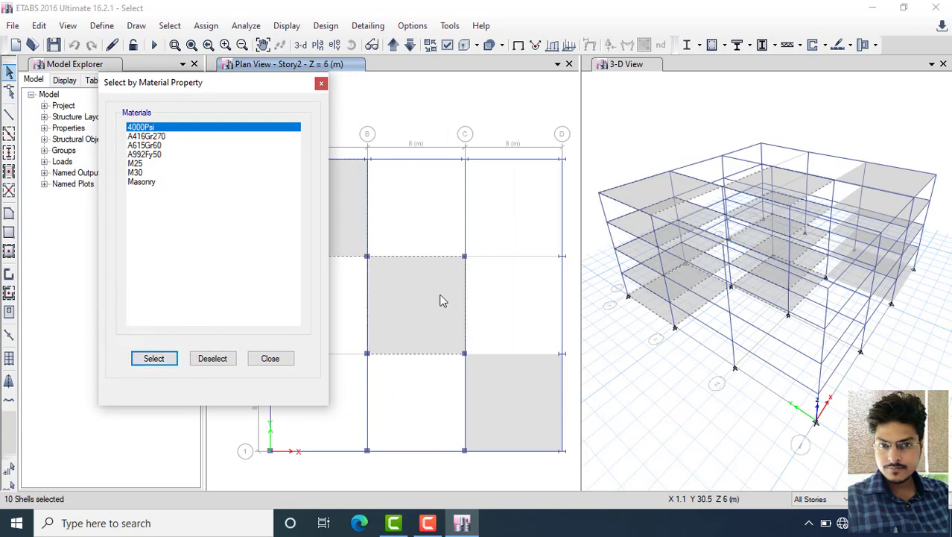
click(705, 195)
click(213, 358)
Step: Select all objects assigned the M25 material, and deselect them
click(136, 163)
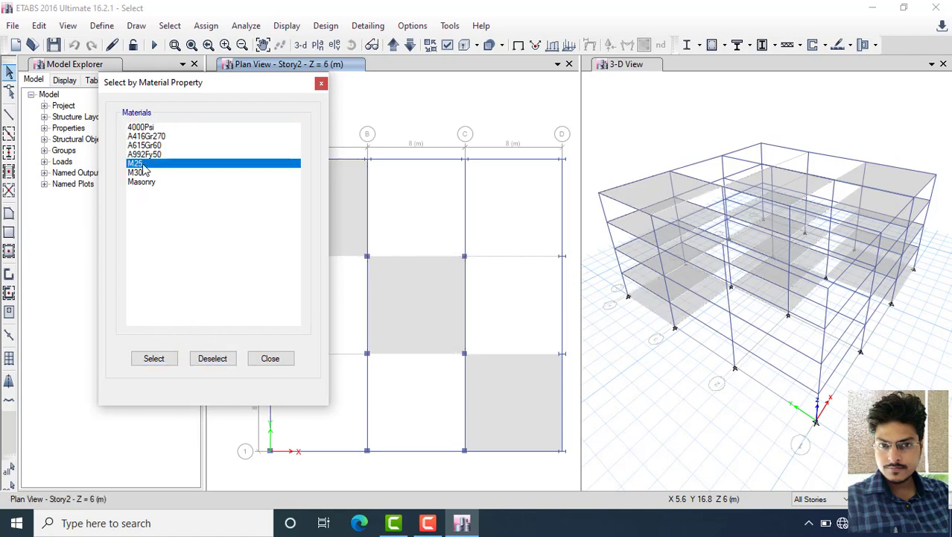
click(155, 359)
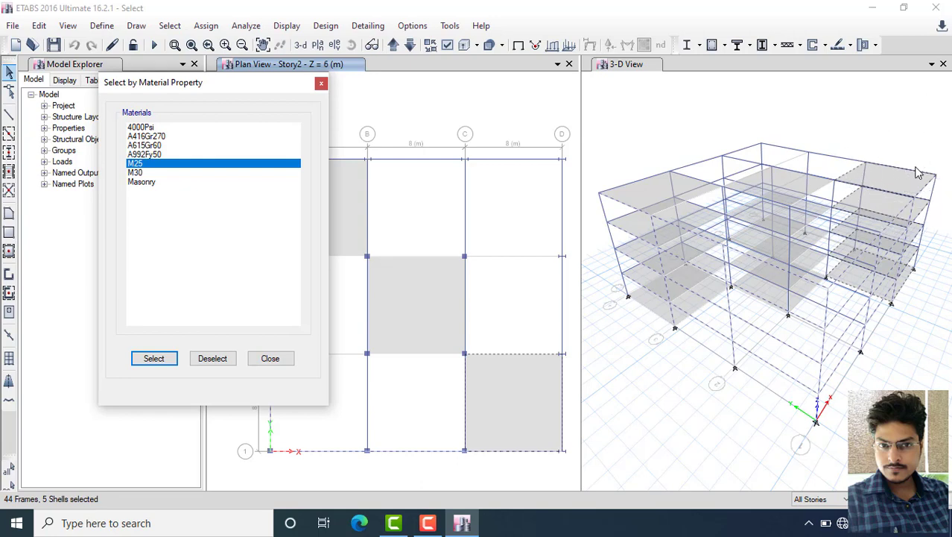
click(216, 359)
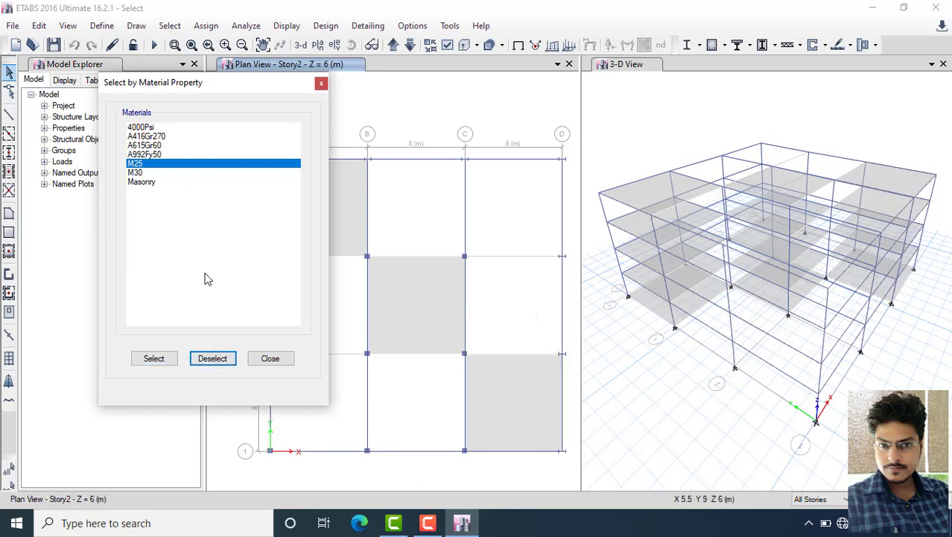
Step: Select all objects assigned the M30 material, deselect them, and close the material property dialog
click(137, 173)
click(160, 359)
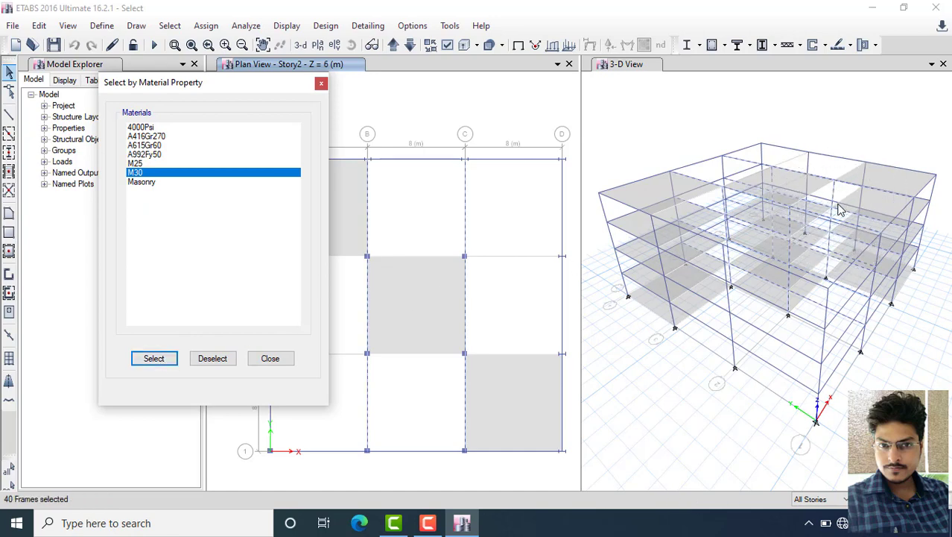
click(213, 359)
click(286, 362)
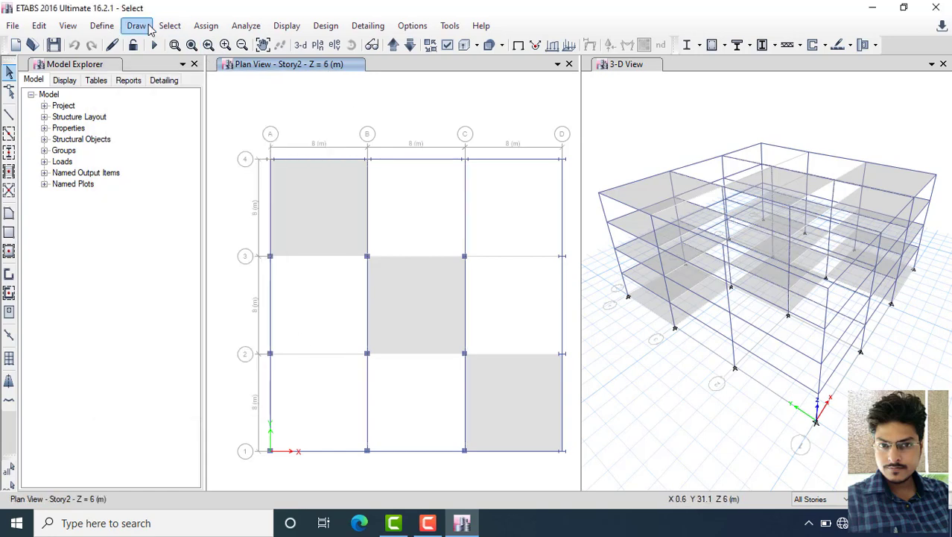
Step: Select all frames with the Beam 300 X 350 section by frame property, and deselect them
click(170, 25)
mouse_move(188, 45)
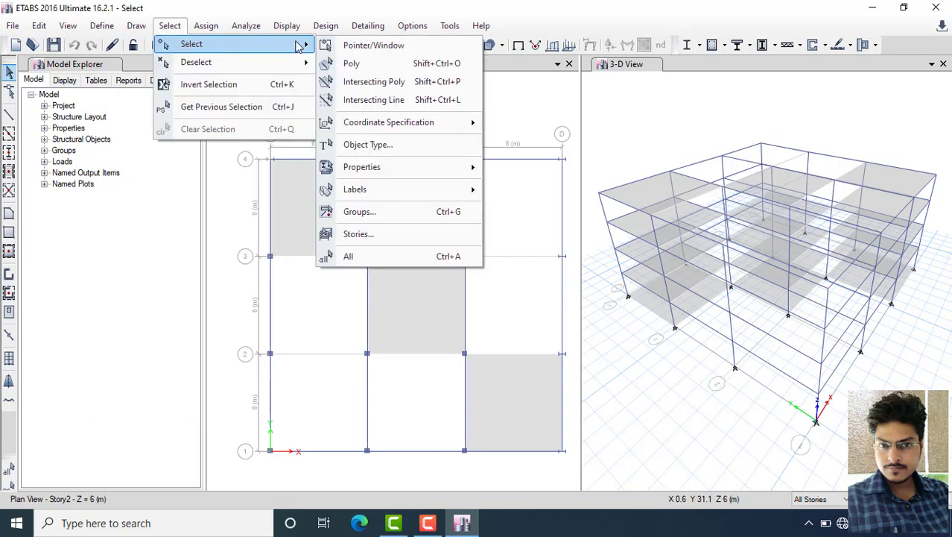
mouse_move(404, 167)
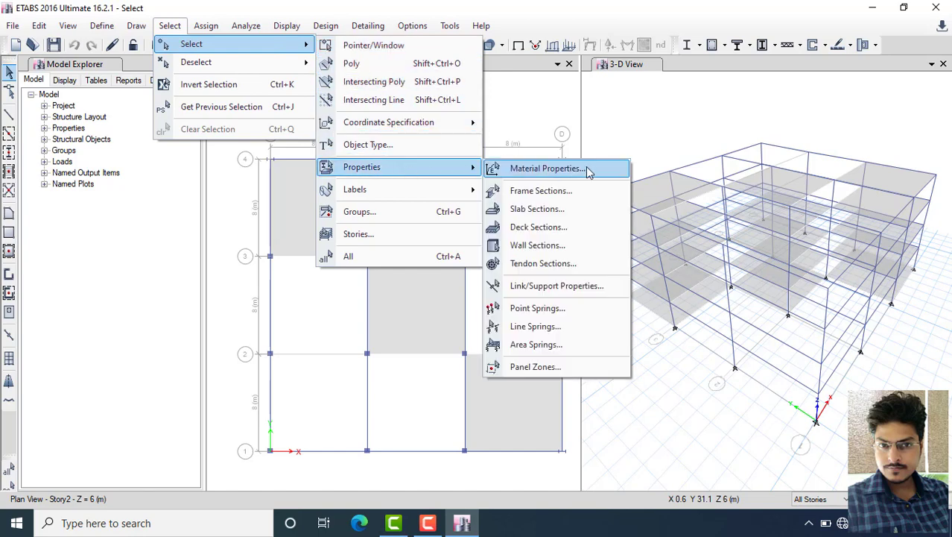
click(541, 191)
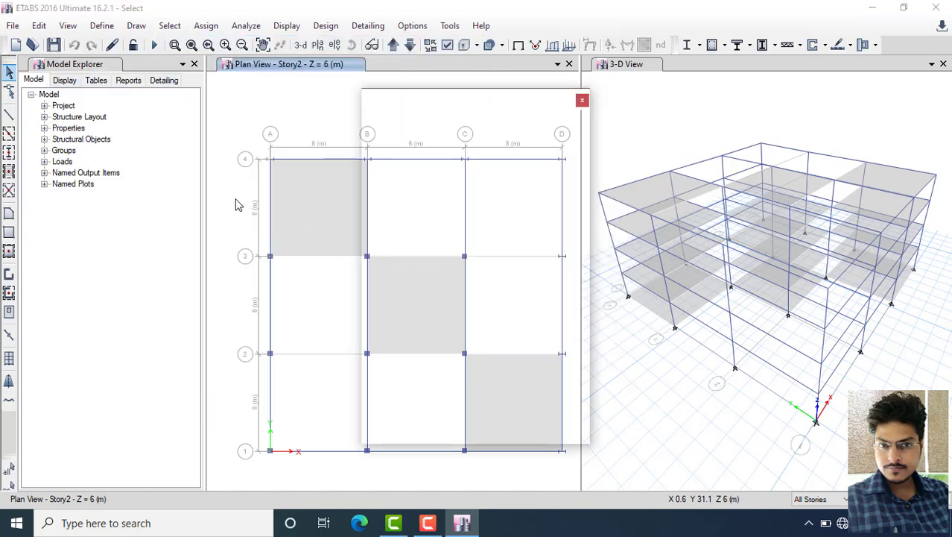
drag(425, 104, 95, 59)
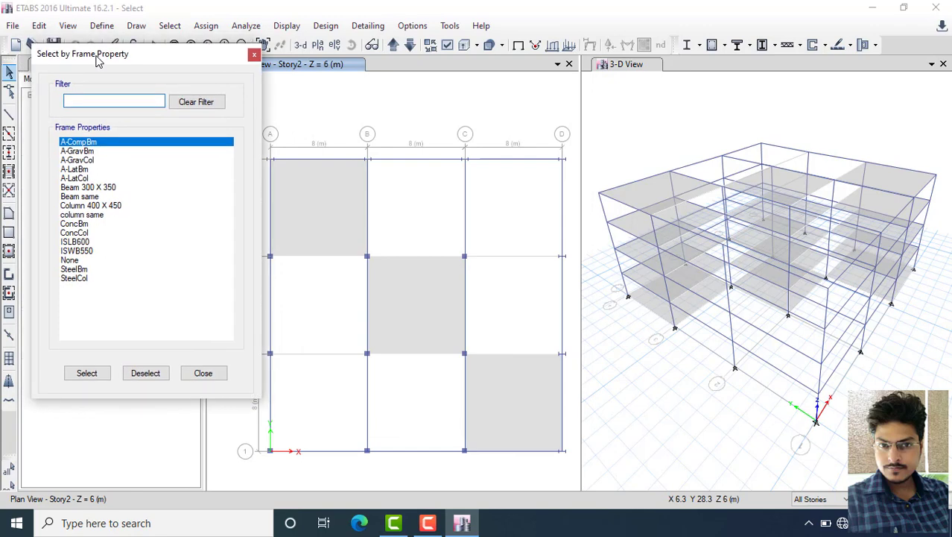
click(112, 188)
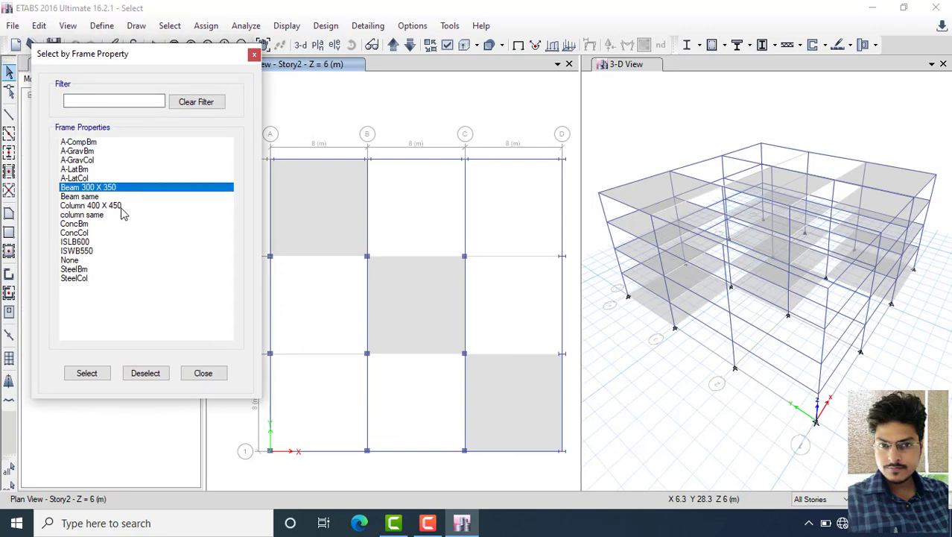
click(123, 207)
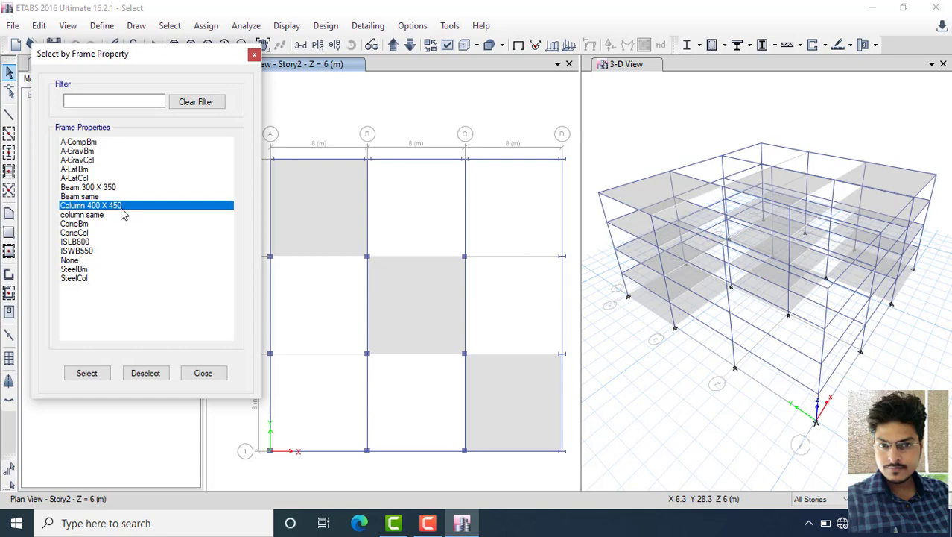
key(Up)
key(Up)
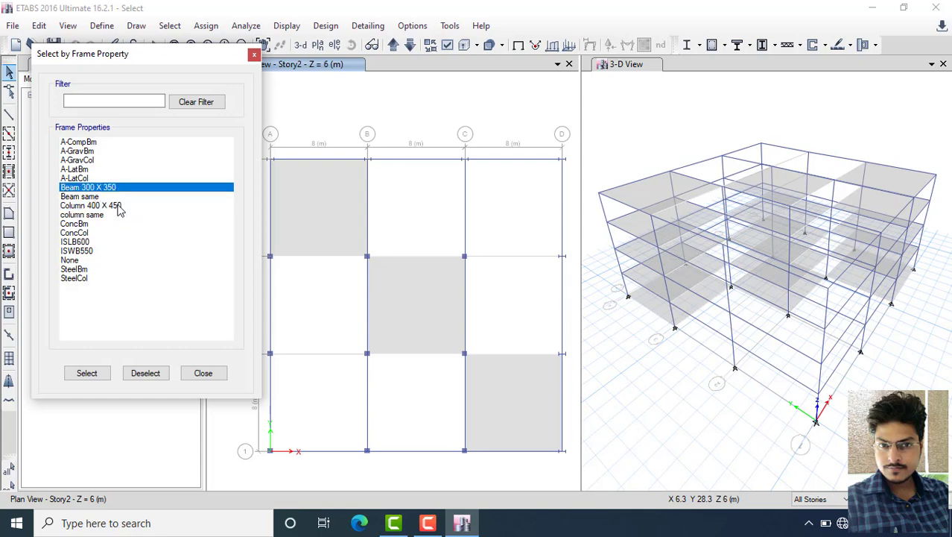
click(101, 373)
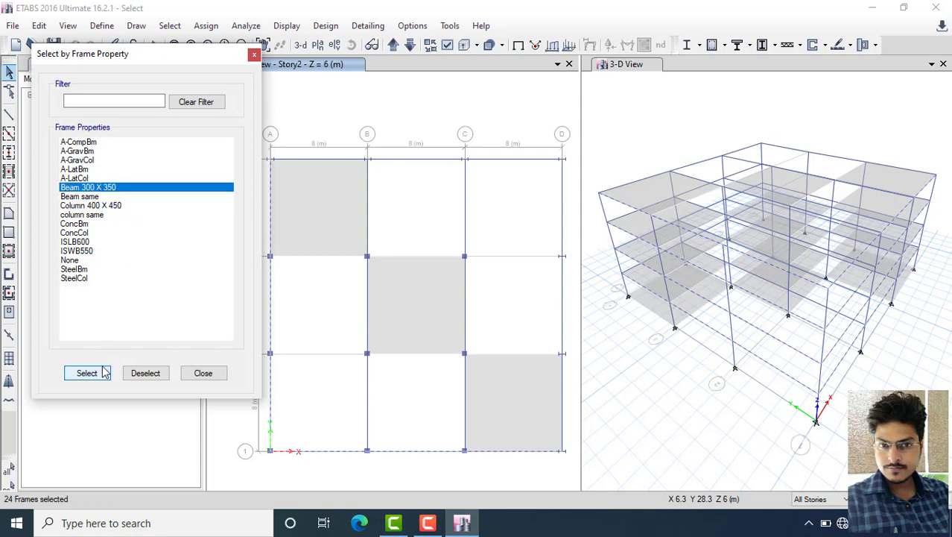
middle_drag(753, 262, 740, 254)
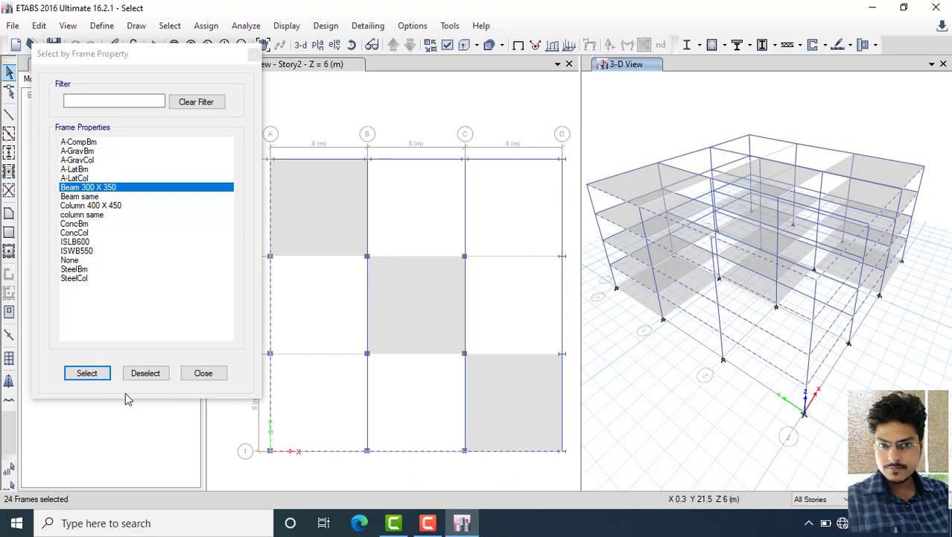
click(145, 372)
Step: Select all frames with the Column 400 X 450 section, and deselect them
click(84, 205)
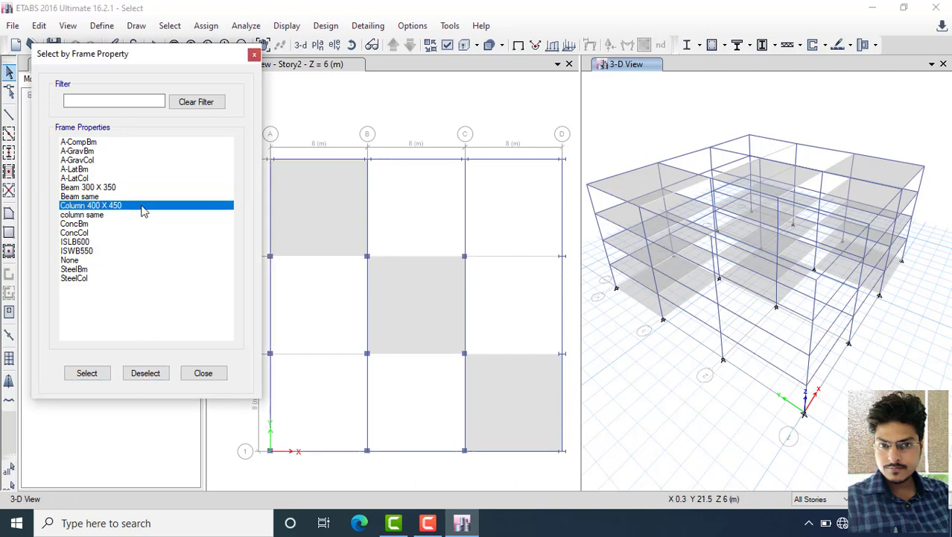
click(87, 373)
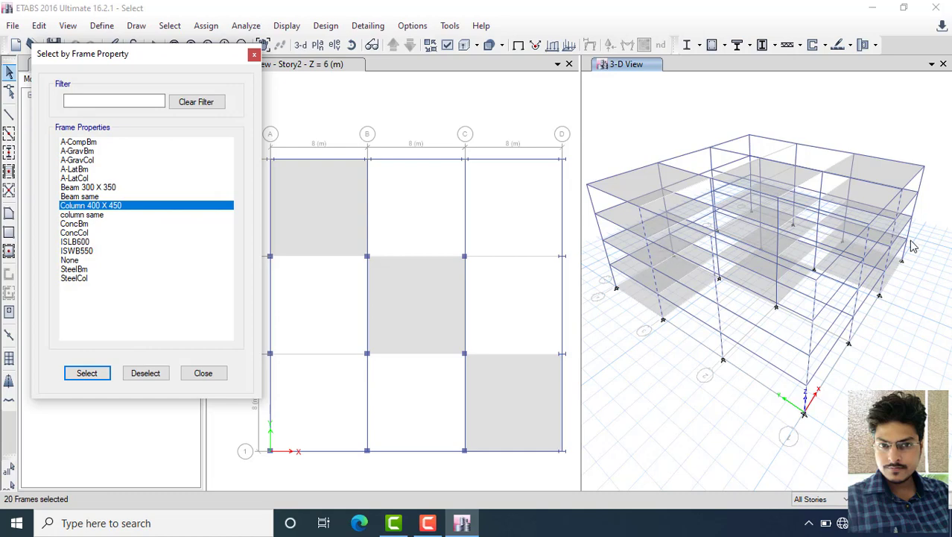
key(ctrl)
click(157, 372)
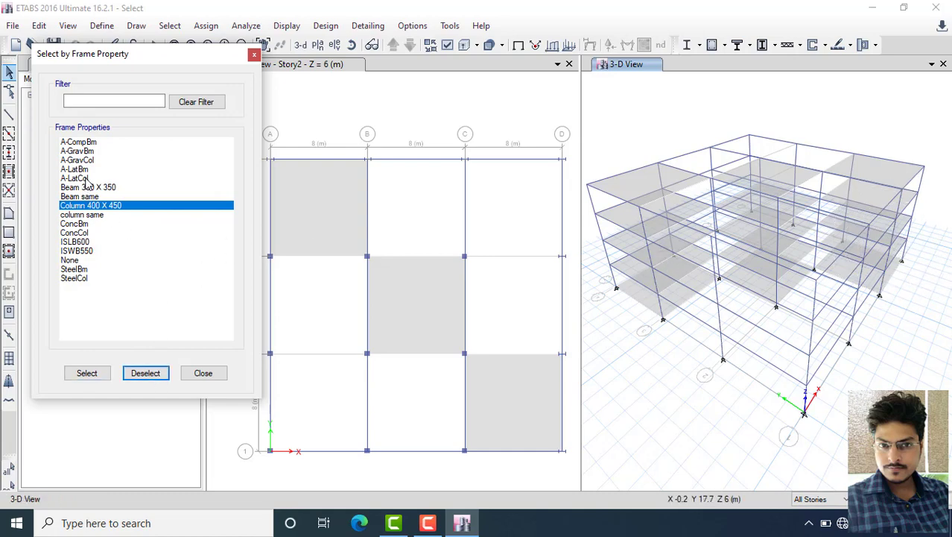
Step: Select all frames with the A-LatCol section, deselect them, and close the frame property dialog
click(83, 179)
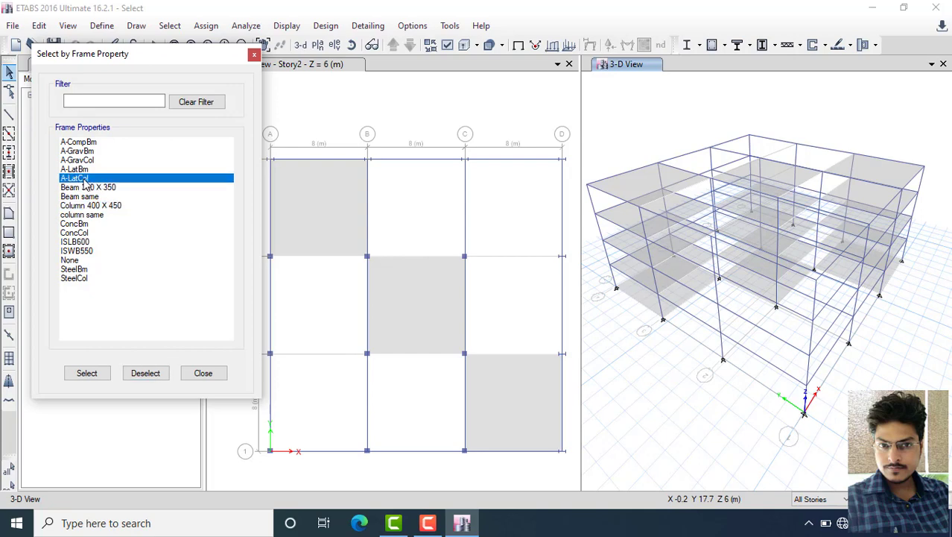
click(93, 377)
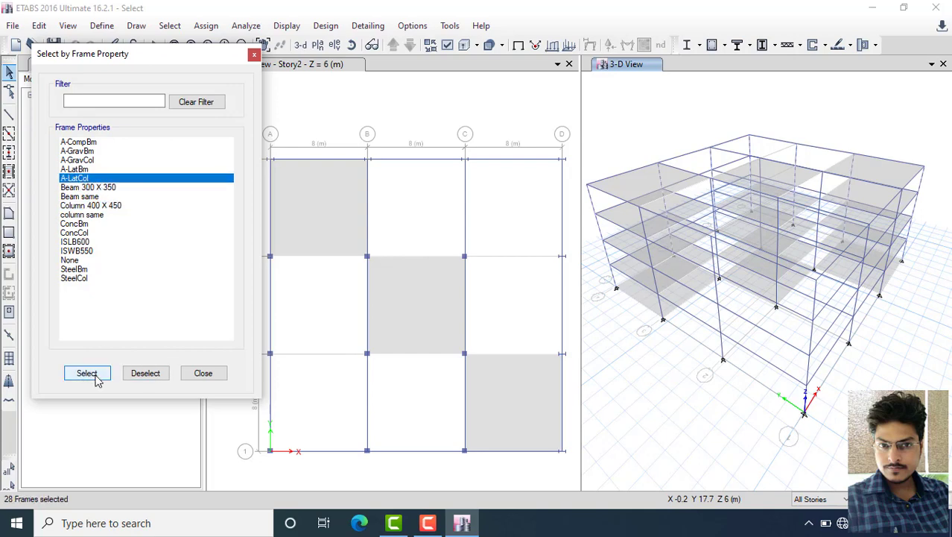
click(675, 170)
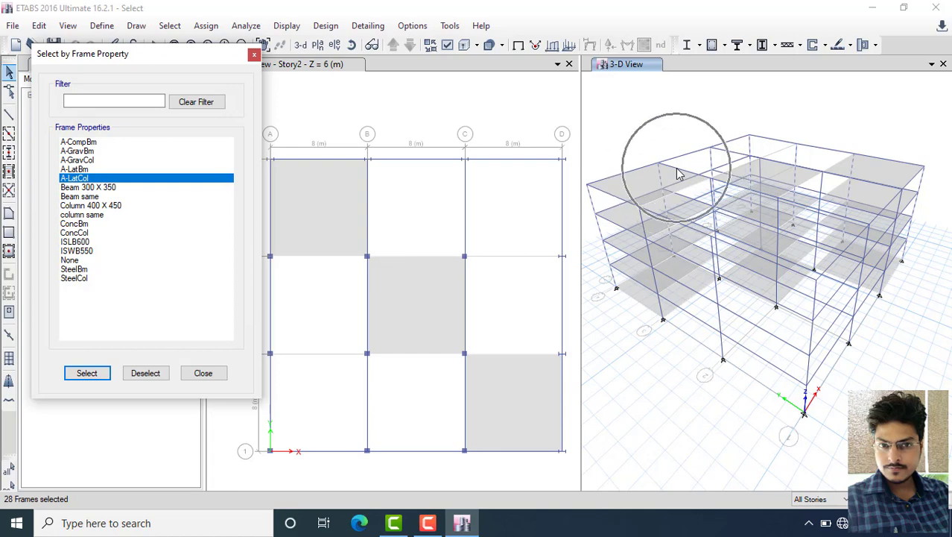
click(789, 154)
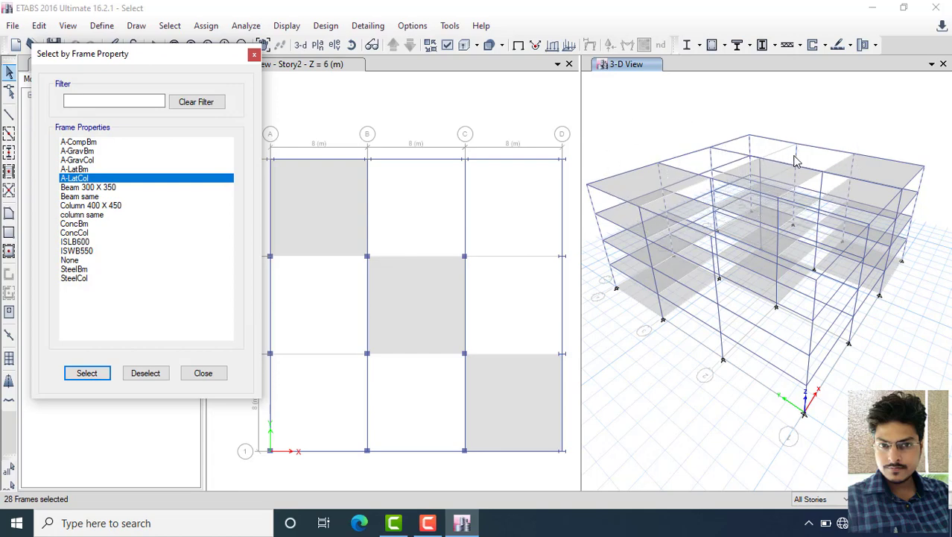
click(792, 156)
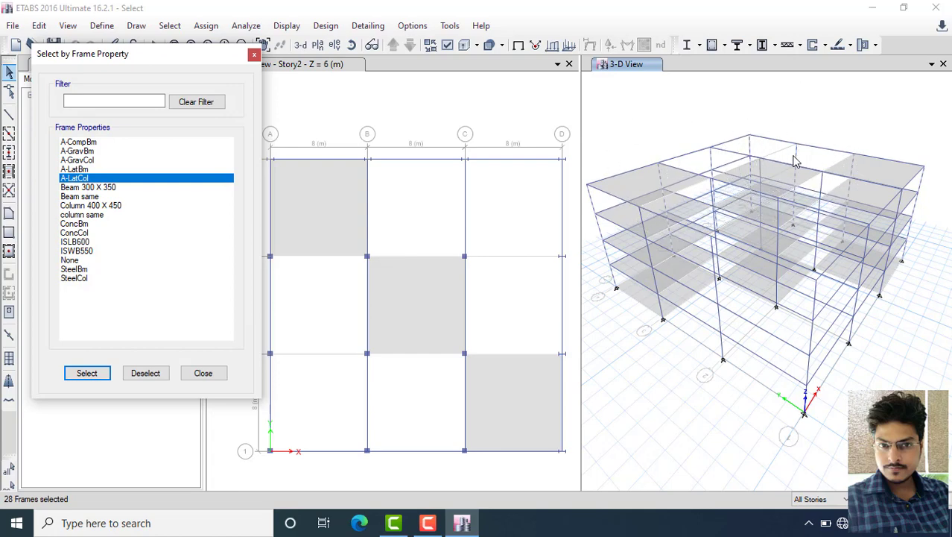
click(140, 376)
click(215, 376)
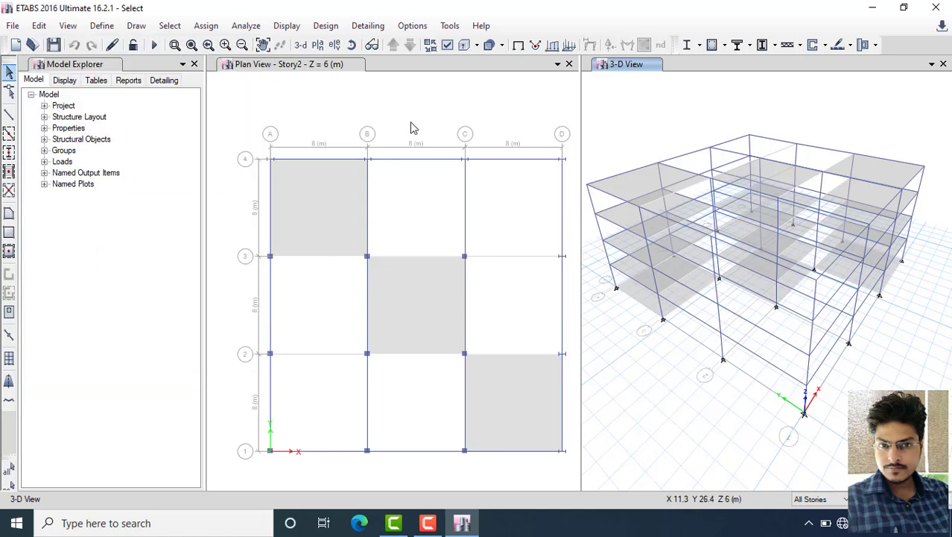
Step: Open selection by stories, move the dialog clear of the model views, and go through the levels from Base up to Story4
click(414, 124)
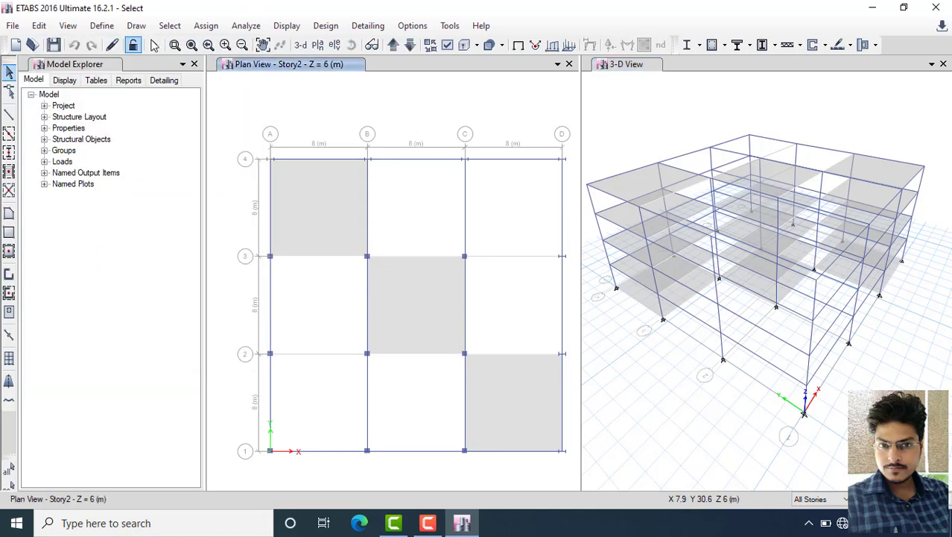
click(170, 26)
mouse_move(191, 45)
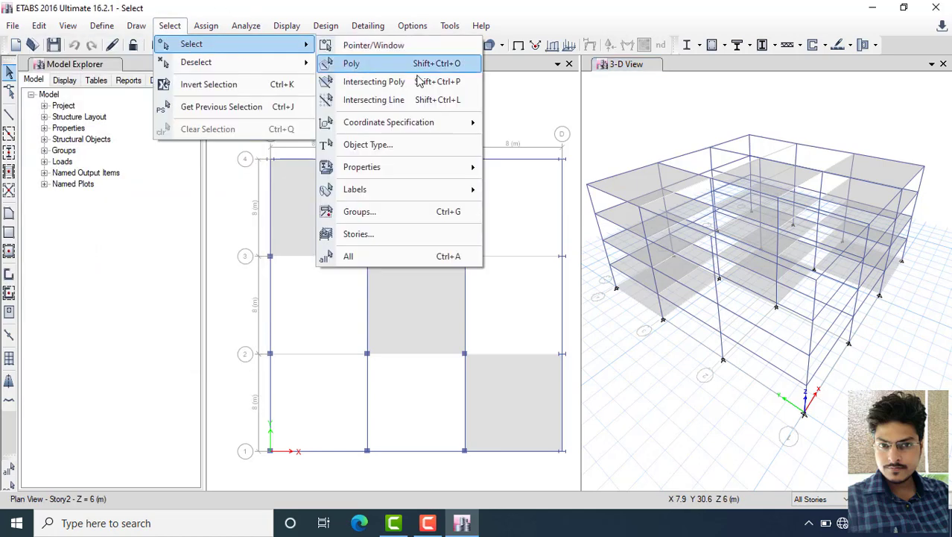
mouse_move(400, 192)
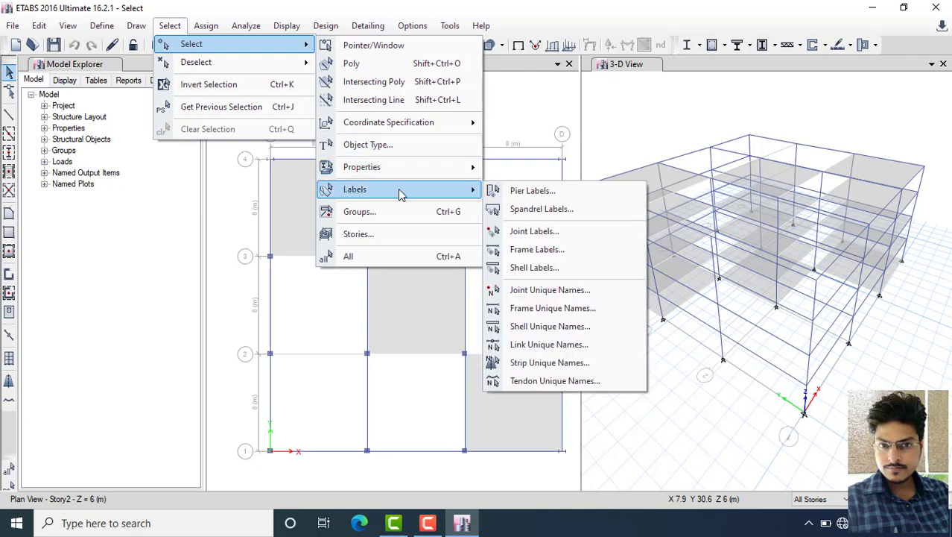
click(414, 235)
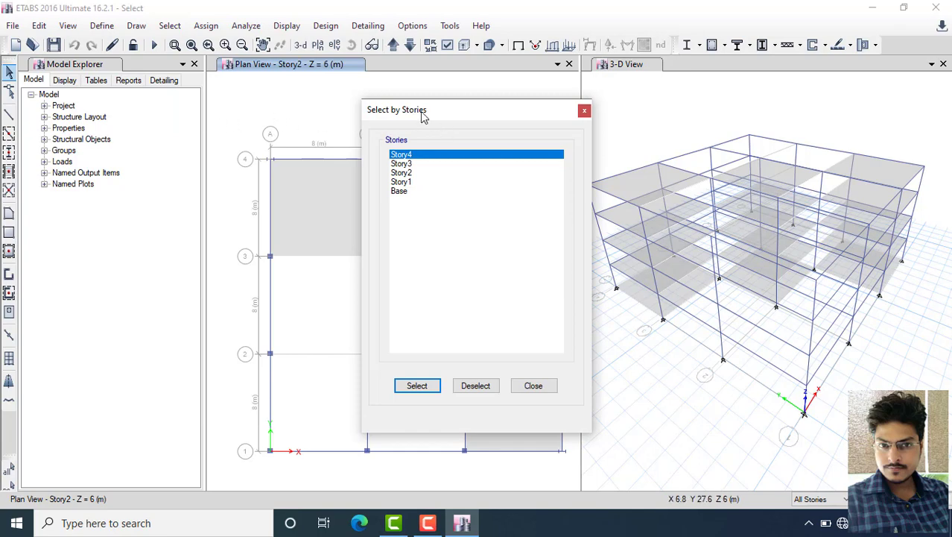
drag(420, 111, 75, 96)
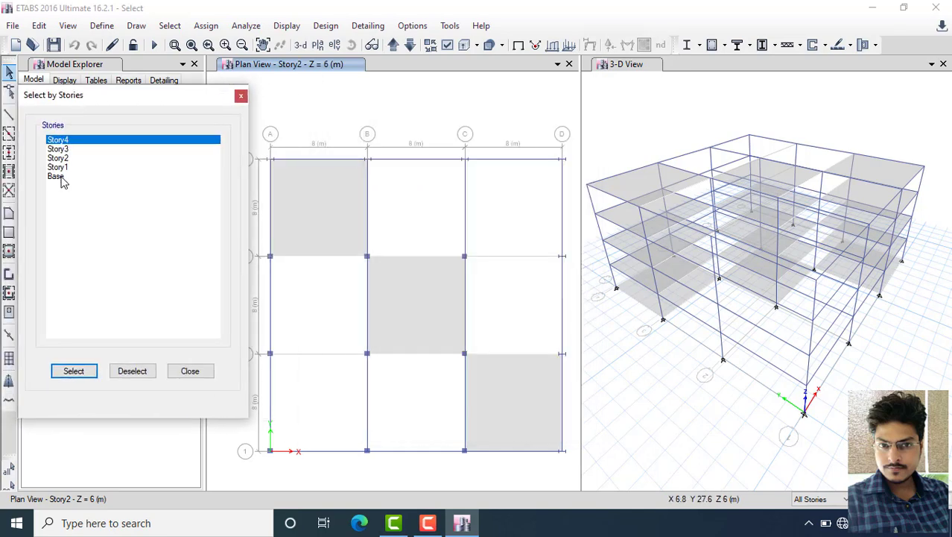
click(60, 177)
click(67, 166)
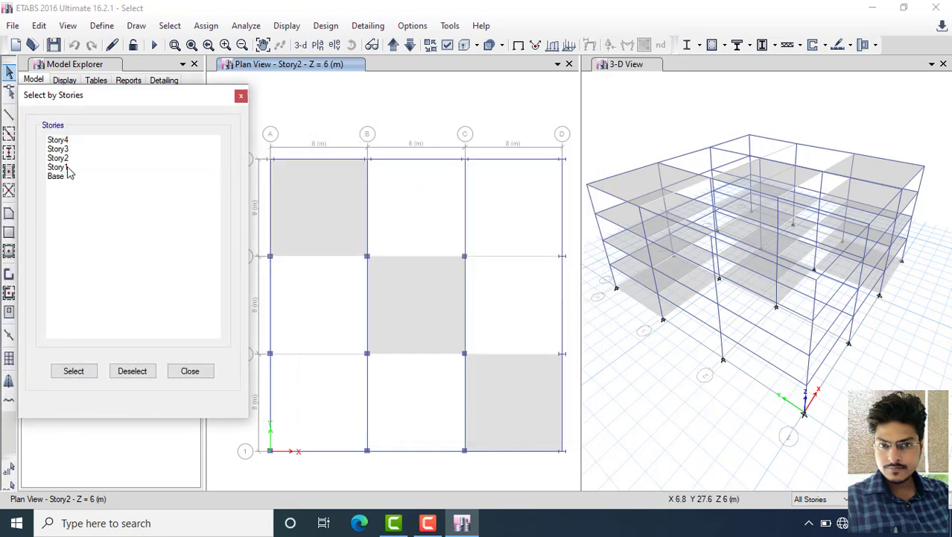
click(68, 158)
click(70, 149)
click(70, 141)
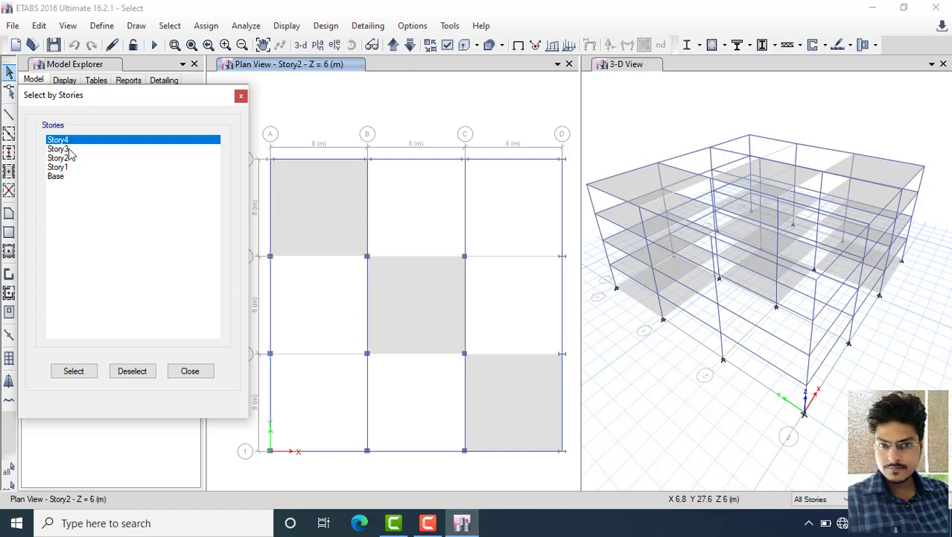
Step: Select all objects on Story4 and Story2 together by stories, and close the story selection dialog
ctrl+click(65, 158)
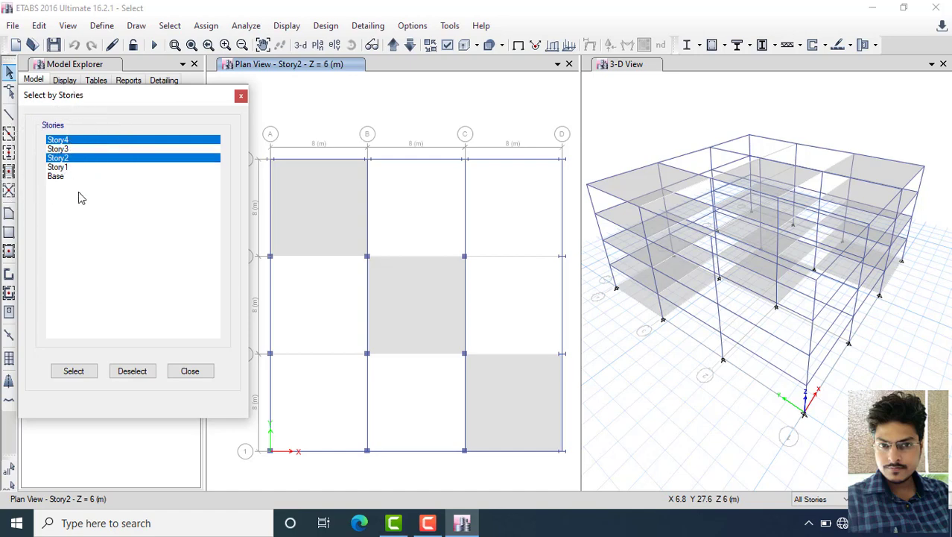
click(74, 372)
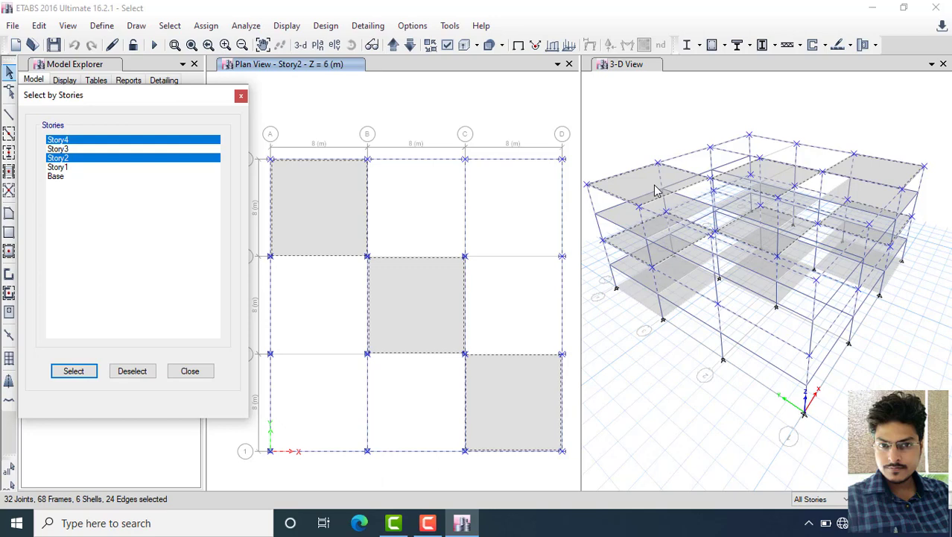
click(196, 371)
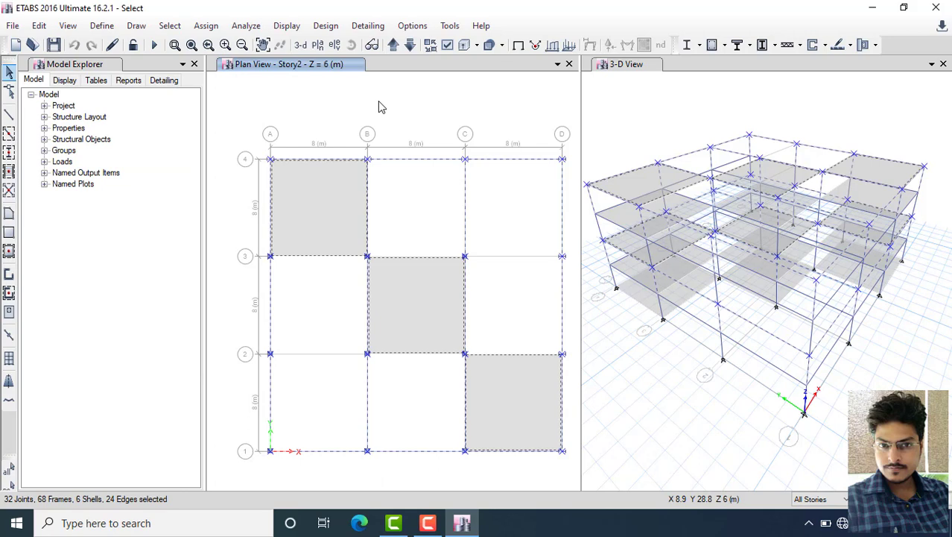
Step: Delete the selected Story4 and Story2 objects, and undo the deletion
key(Delete)
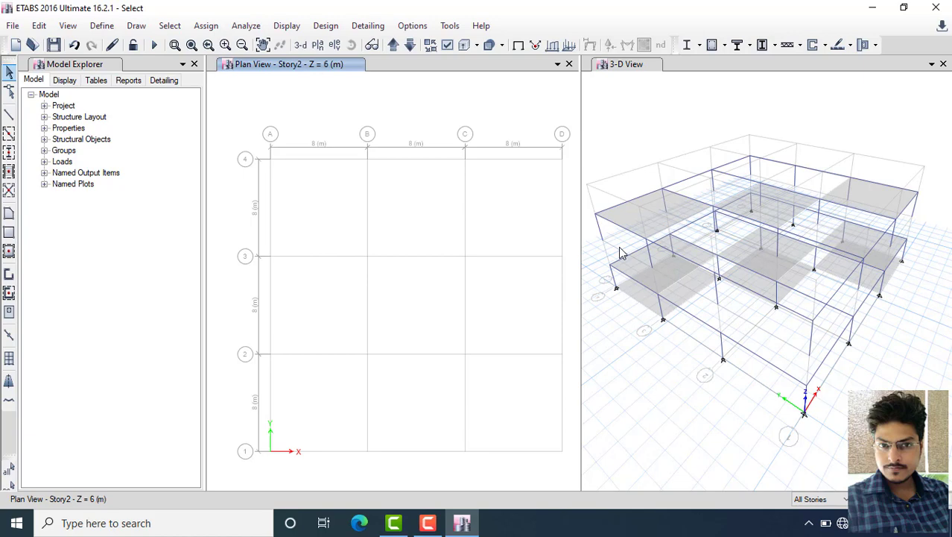
key(ctrl+z)
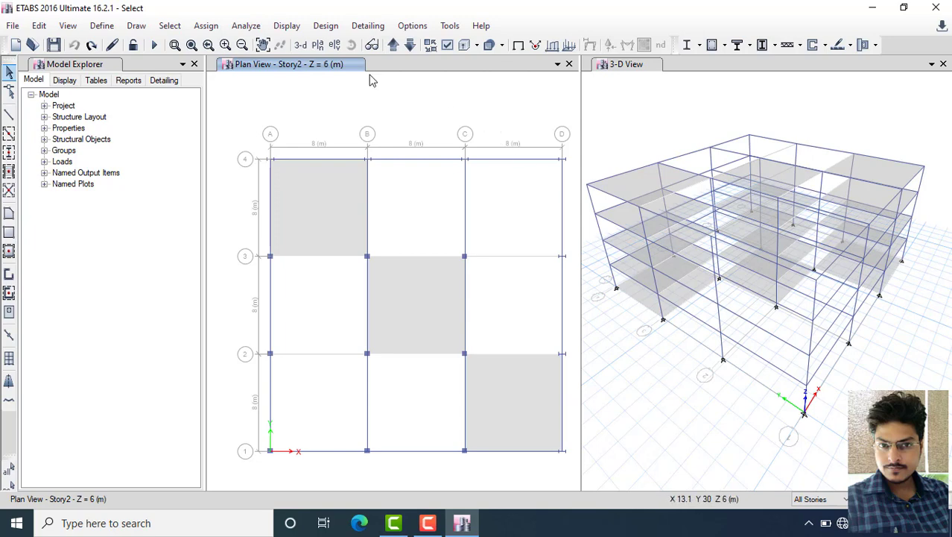
Step: Look through the deselection options, invert the empty selection to select the whole model, and invert it again to clear it
click(170, 25)
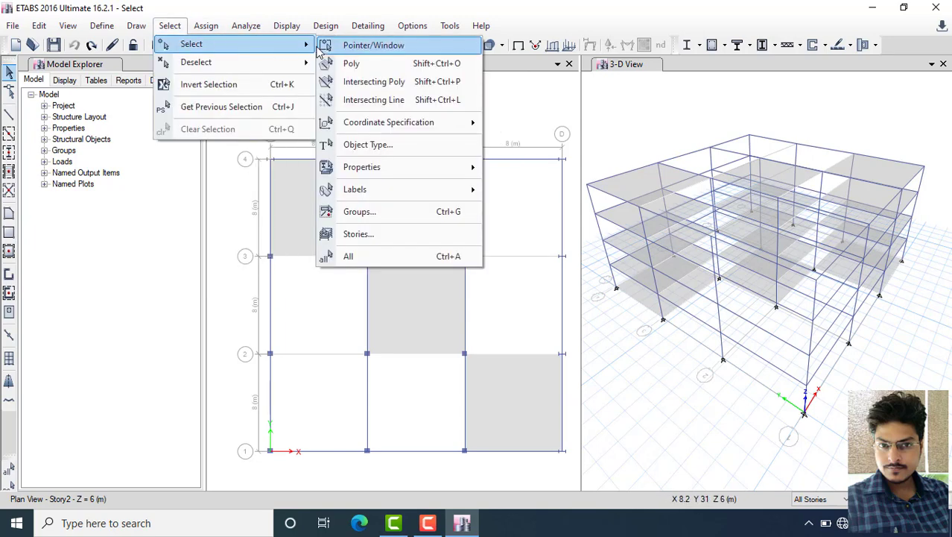
mouse_move(283, 69)
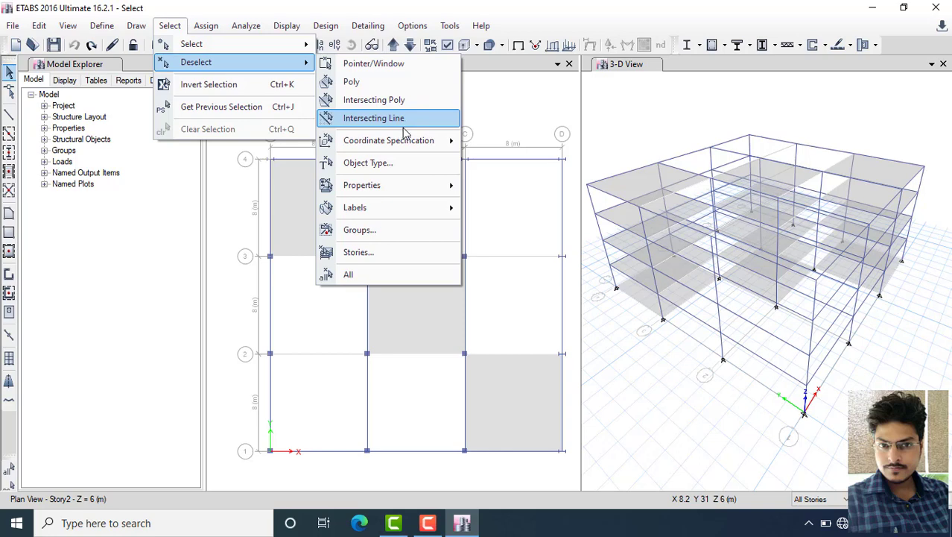
mouse_move(411, 145)
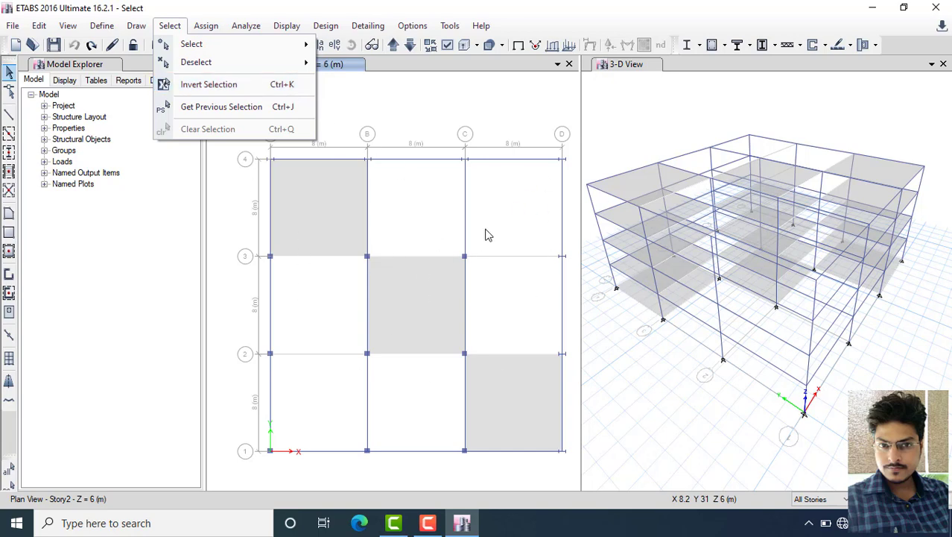
click(221, 92)
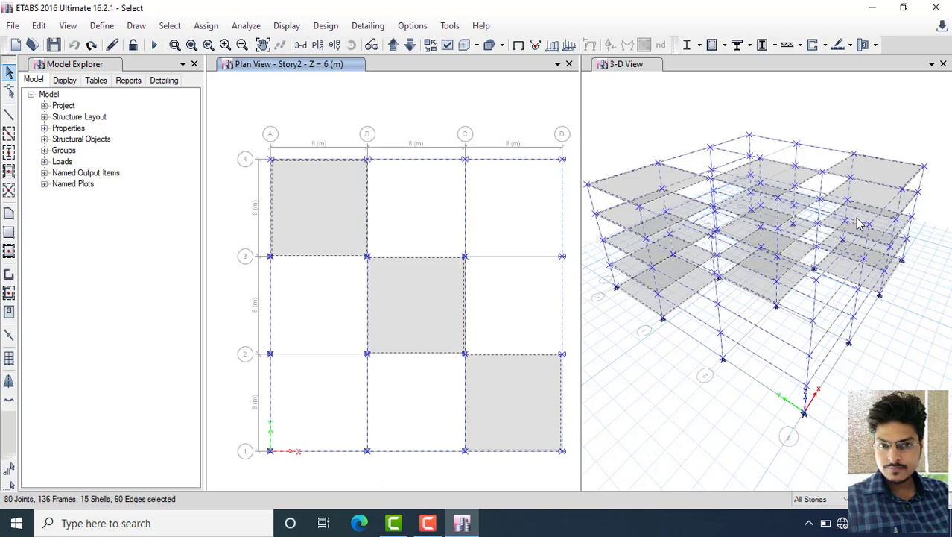
click(168, 26)
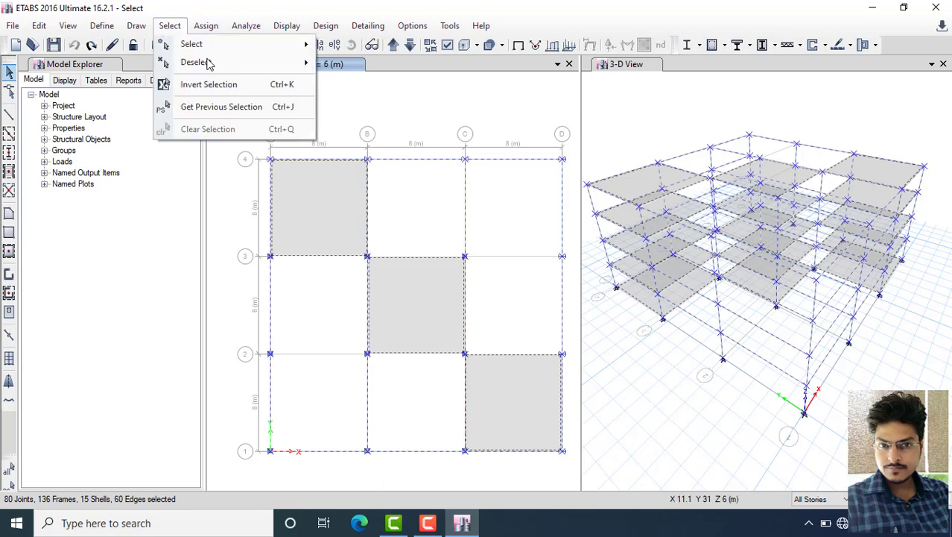
click(244, 86)
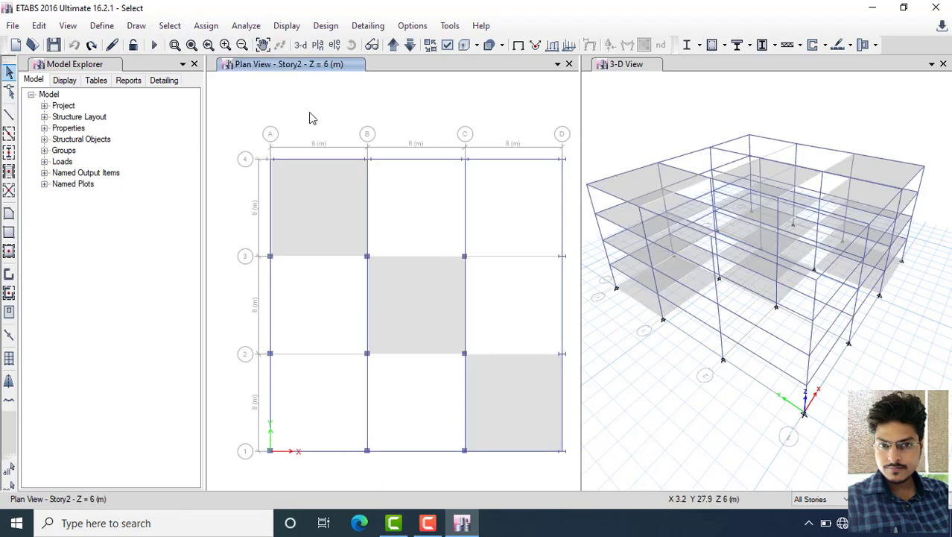